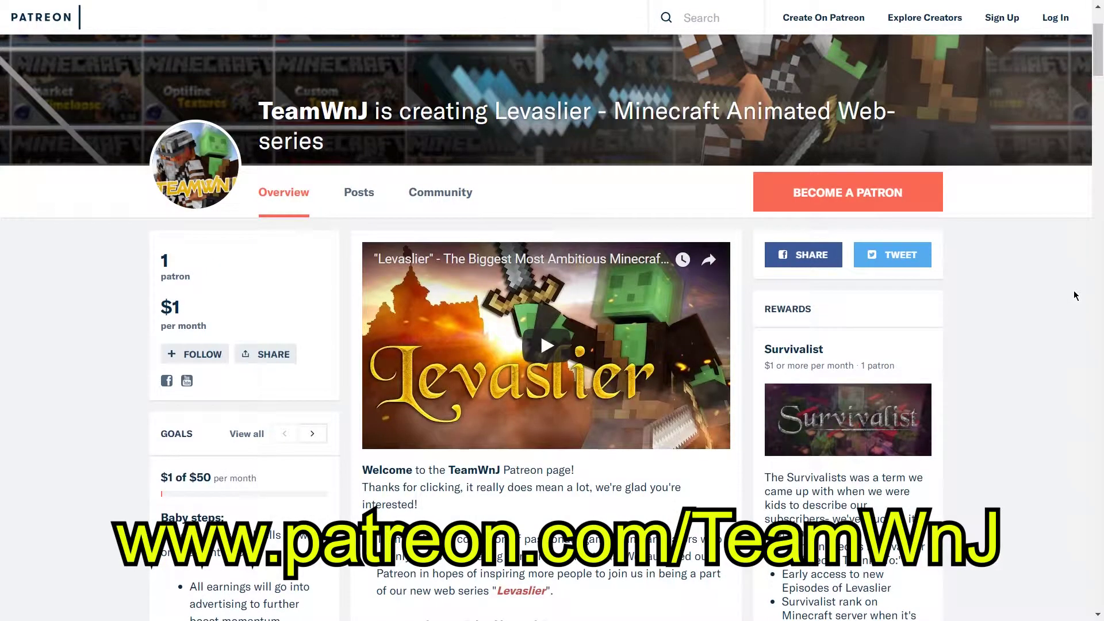
{"action": "scroll", "coordinate": [1074, 296], "scroll_direction": "down", "scroll_amount": 15}
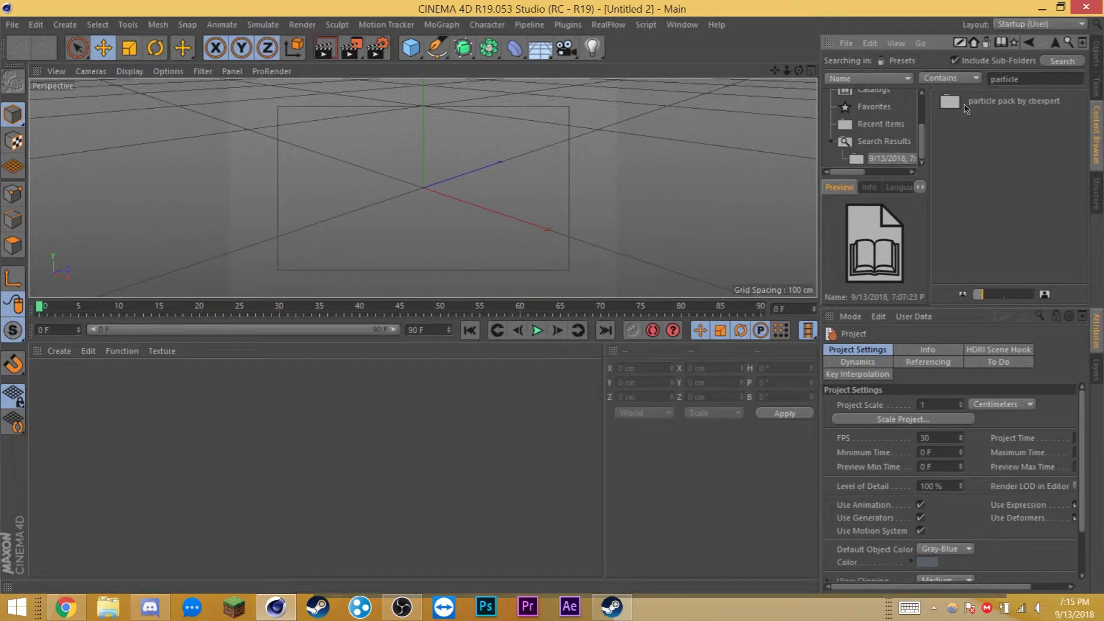
Step: Load the Smoke(3D) preset from the particle pack by cbexpert and delete everything except object 8e and material Smoke8
{"action": "left_click", "coordinate": [985, 110]}
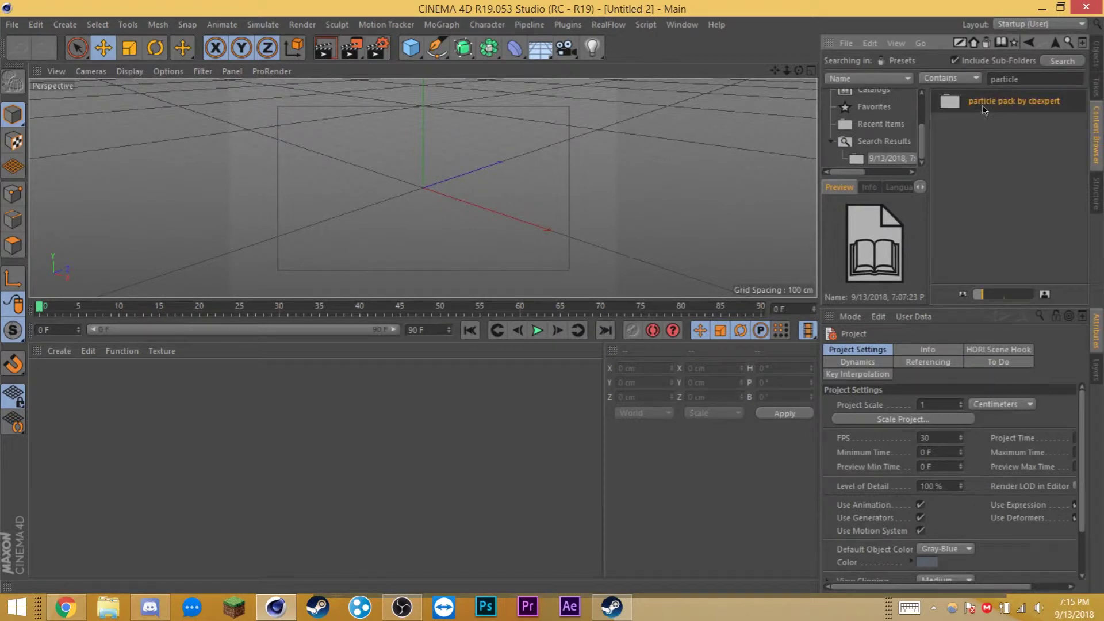
{"action": "double_click", "coordinate": [985, 110]}
{"action": "double_click", "coordinate": [950, 125]}
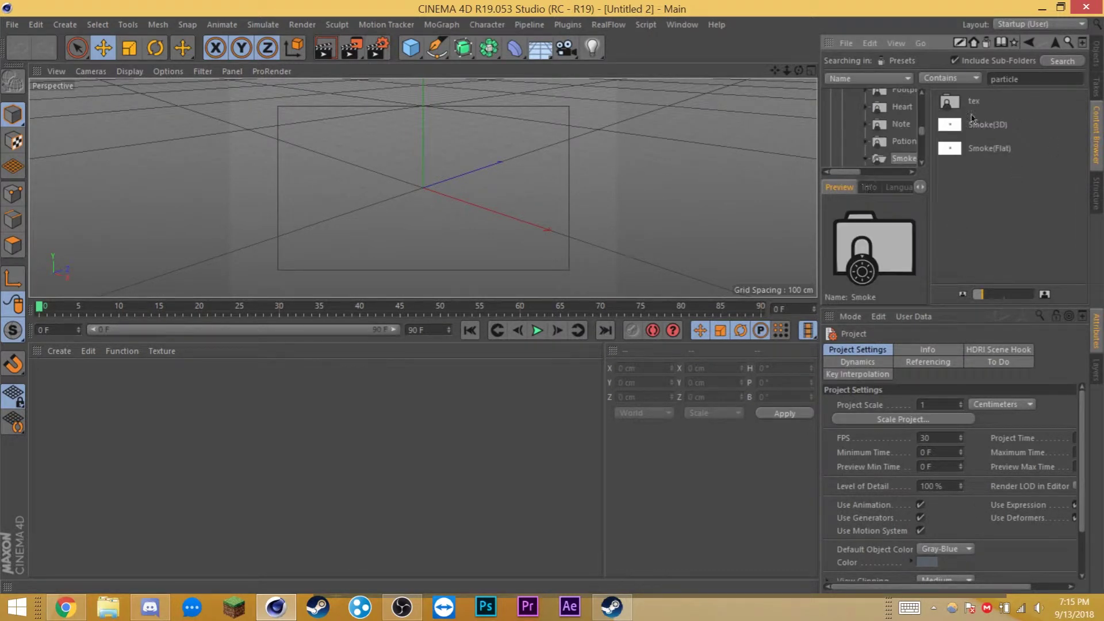
{"action": "left_click", "coordinate": [1005, 130]}
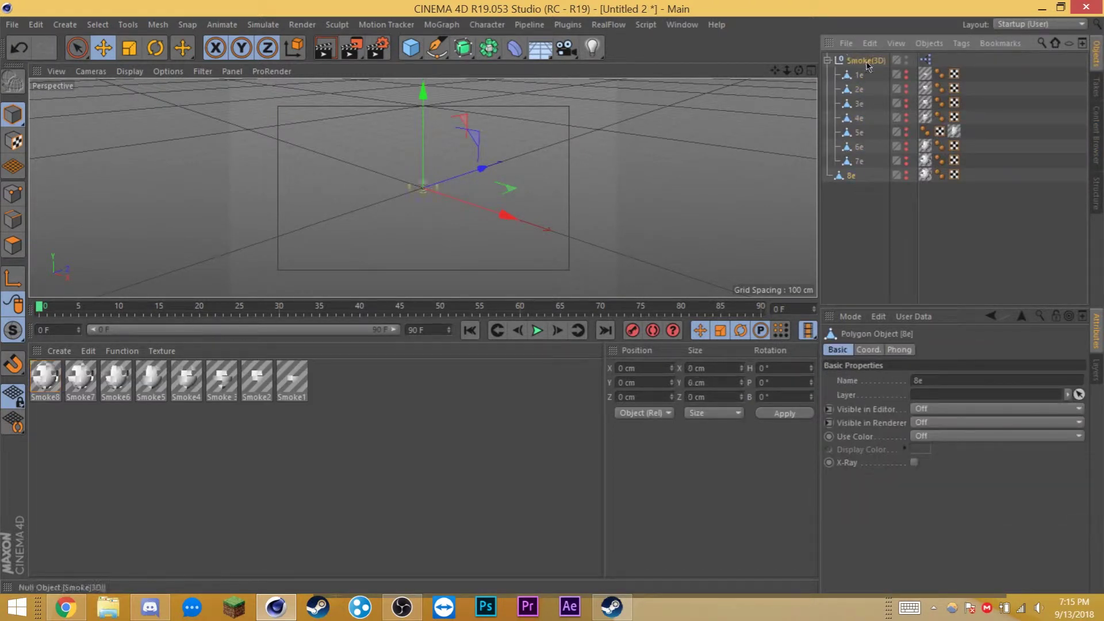
{"action": "left_click_drag", "start_coordinate": [352, 433], "coordinate": [73, 368]}
{"action": "key", "text": "Delete"}
Step: Set the Smoke8 material's color mix mode to Multiply and its color to a dark purple of H 313°, S 84%, V 21%
{"action": "double_click", "coordinate": [46, 380]}
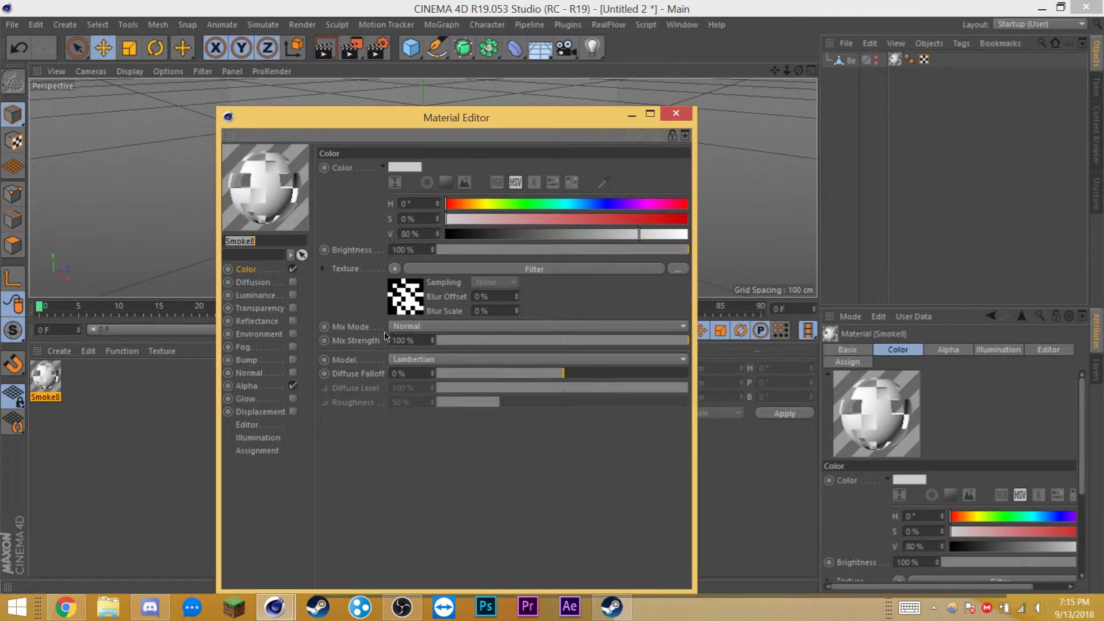
{"action": "left_click", "coordinate": [415, 326]}
{"action": "left_click", "coordinate": [414, 383]}
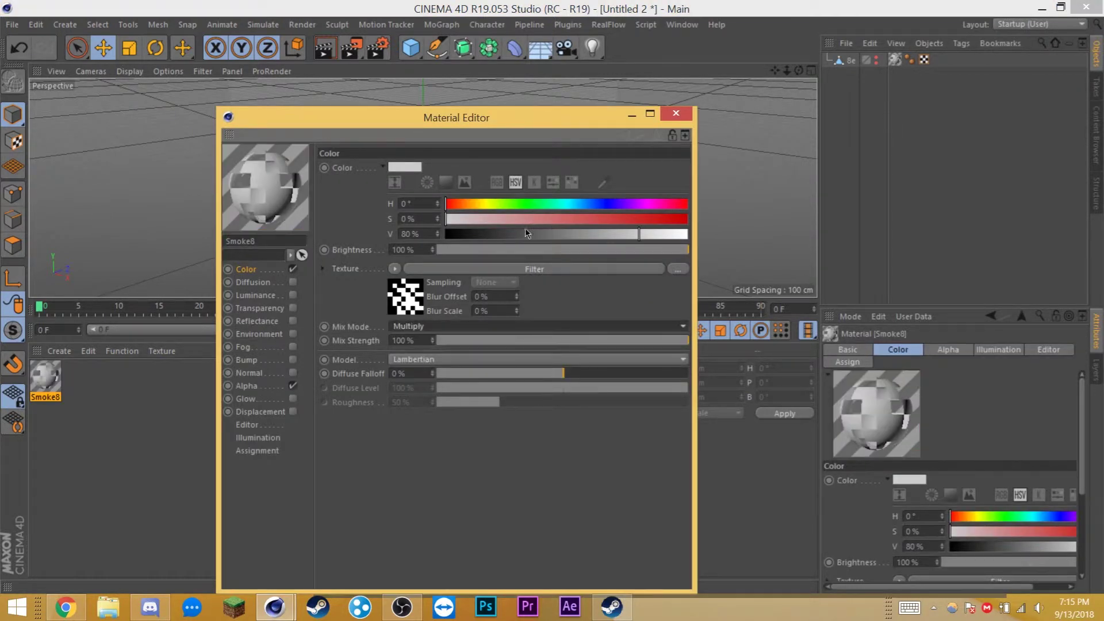
{"action": "left_click", "coordinate": [656, 205]}
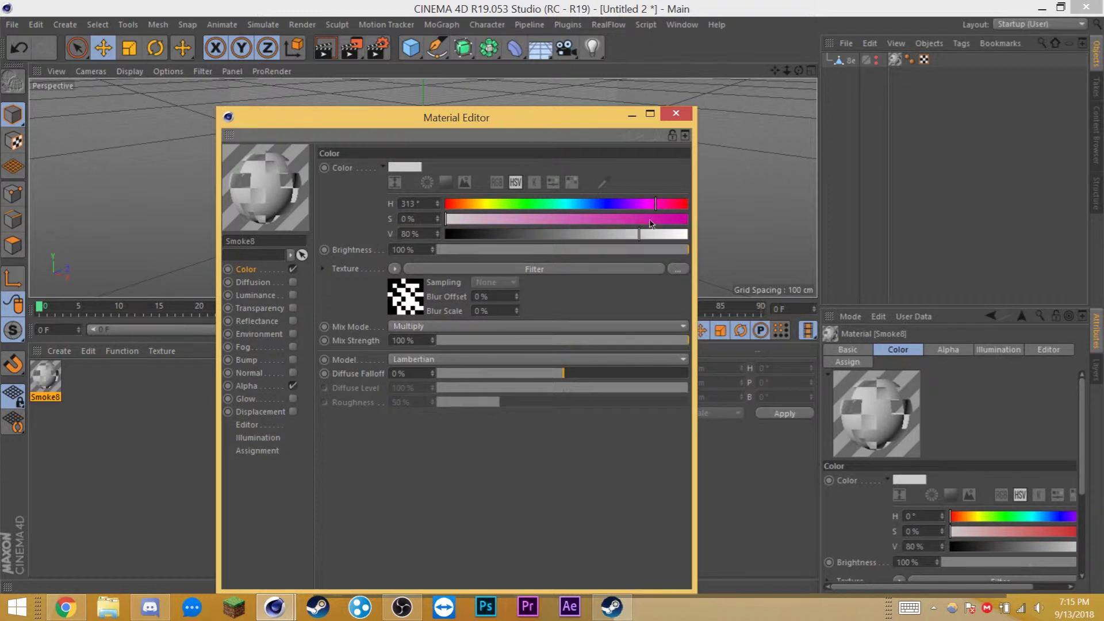
{"action": "left_click", "coordinate": [649, 219]}
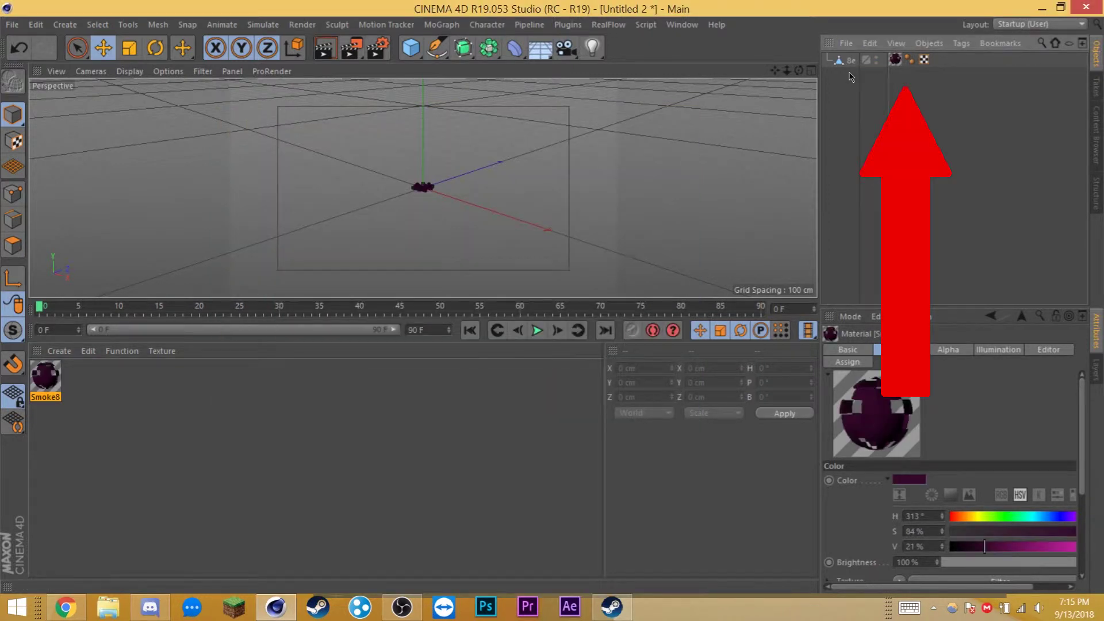
Step: Rename the 8e polygon object as Particle and deselect it
{"action": "double_click", "coordinate": [851, 59]}
{"action": "type", "text": "Particle"}
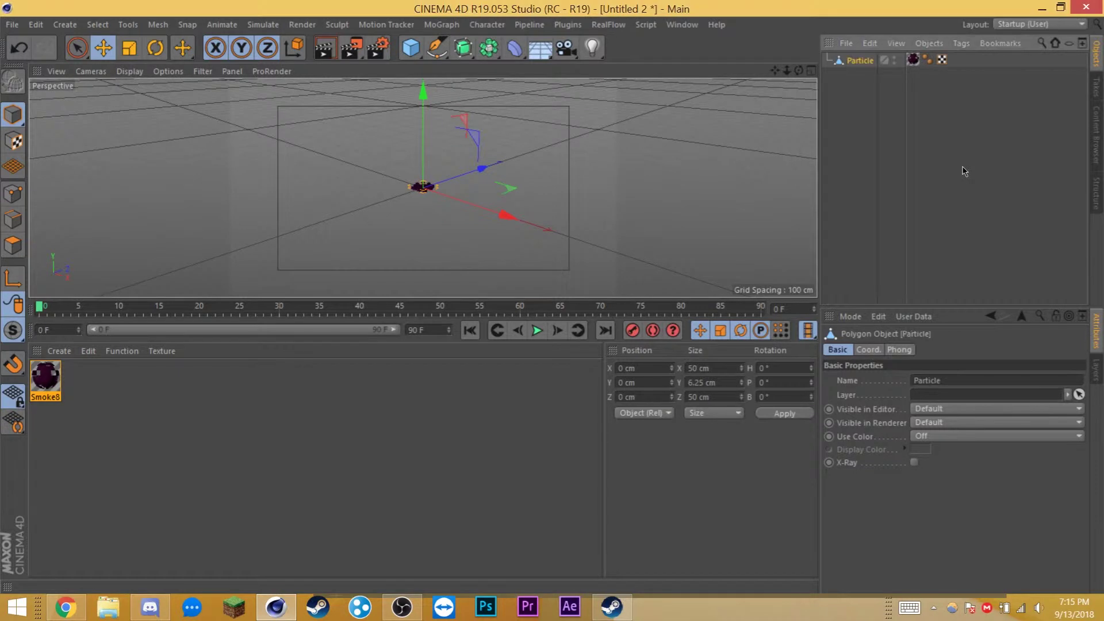
{"action": "left_click", "coordinate": [427, 206]}
Step: Add a particle Emitter rotated to a 90° pitch and play the animation to preview the emission
{"action": "mouse_move", "coordinate": [401, 187]}
{"action": "left_mouse_down", "text": "alt"}
{"action": "mouse_move", "coordinate": [483, 282]}
{"action": "mouse_move", "coordinate": [485, 192]}
{"action": "mouse_move", "coordinate": [442, 214]}
{"action": "mouse_move", "coordinate": [410, 183]}
{"action": "left_mouse_up", "text": "alt"}
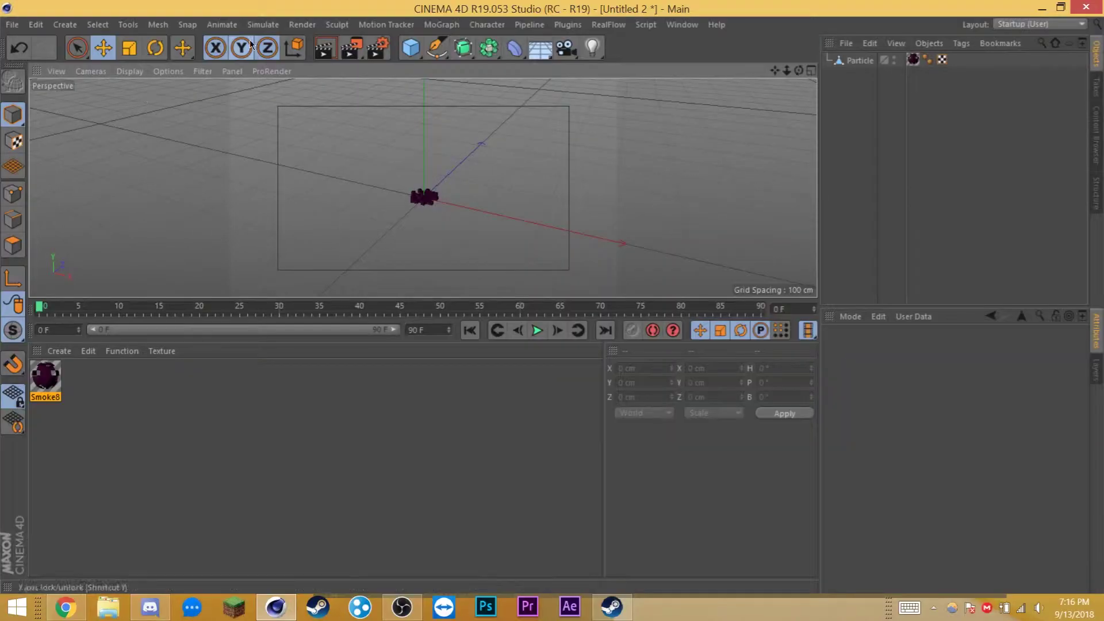
{"action": "left_click", "coordinate": [263, 24]}
{"action": "mouse_move", "coordinate": [280, 84]}
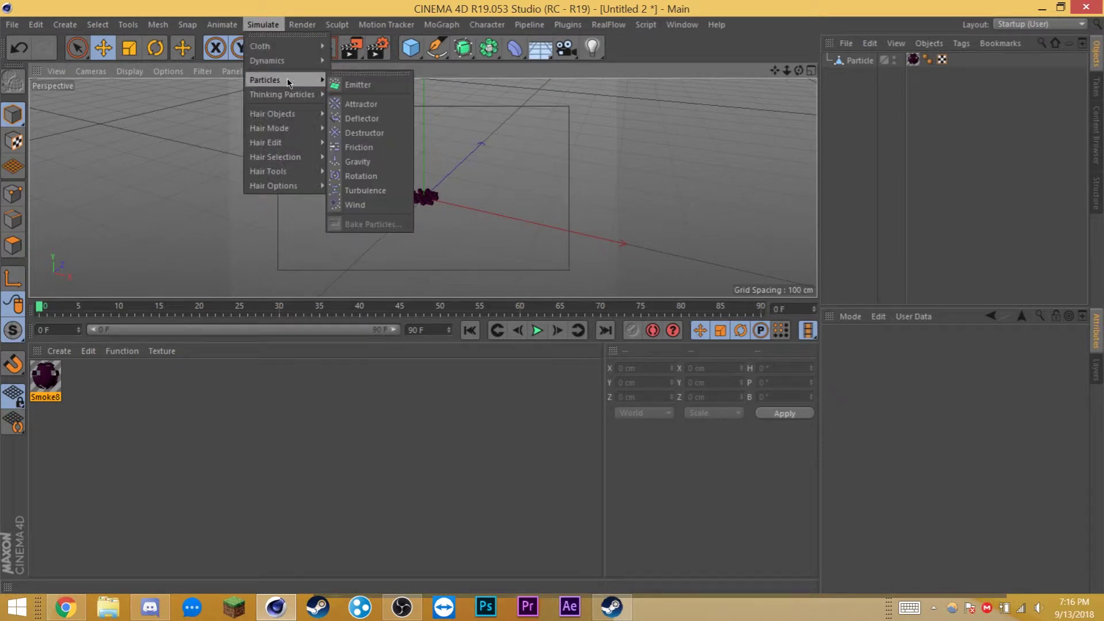
{"action": "left_click", "coordinate": [379, 80]}
{"action": "key", "text": "r"}
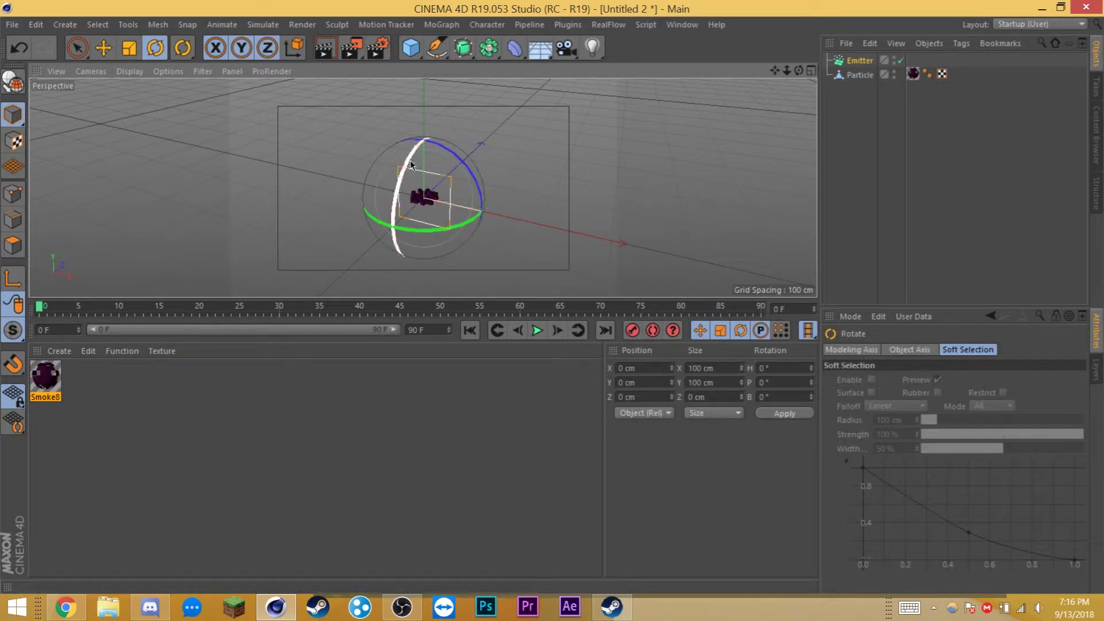
{"action": "left_click_drag", "start_coordinate": [410, 168], "coordinate": [497, 288]}
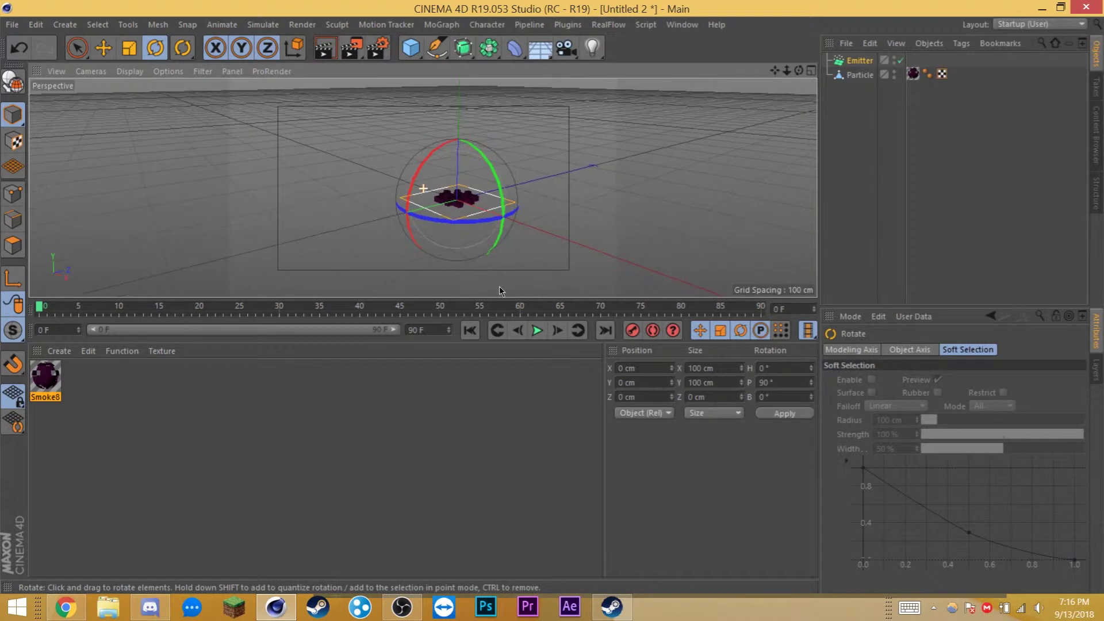
{"action": "key", "text": "F8"}
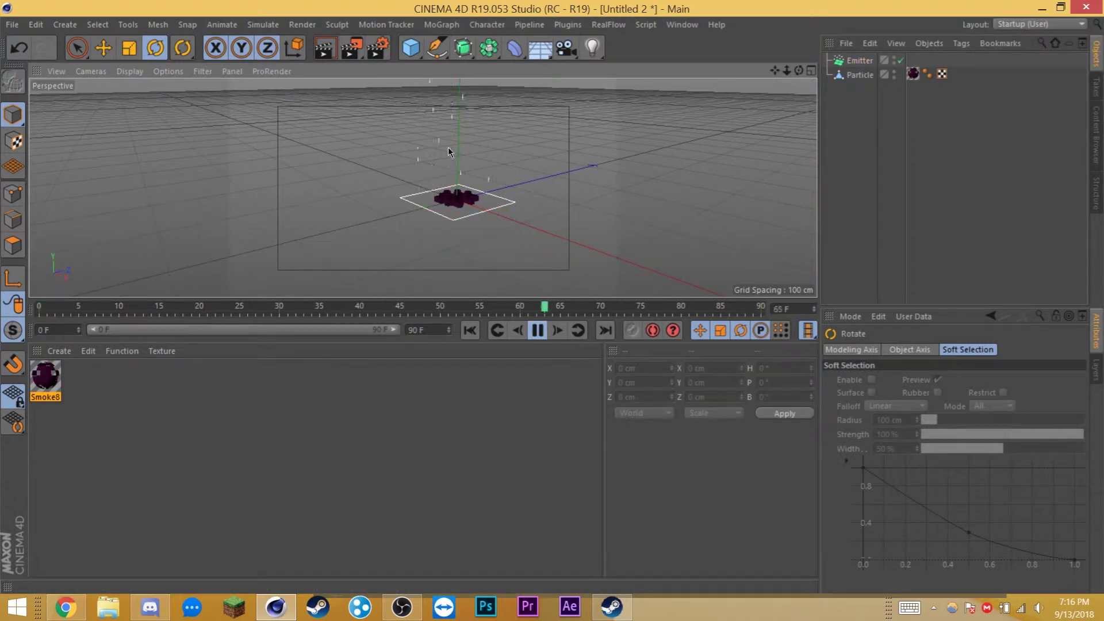
{"action": "left_click", "coordinate": [538, 330]}
Step: Make the Particle object a child of the Emitter and enable Show Objects, checking the emission in playback
{"action": "left_click", "coordinate": [862, 75]}
{"action": "left_click_drag", "start_coordinate": [894, 72], "coordinate": [857, 62]}
{"action": "left_click", "coordinate": [860, 60]}
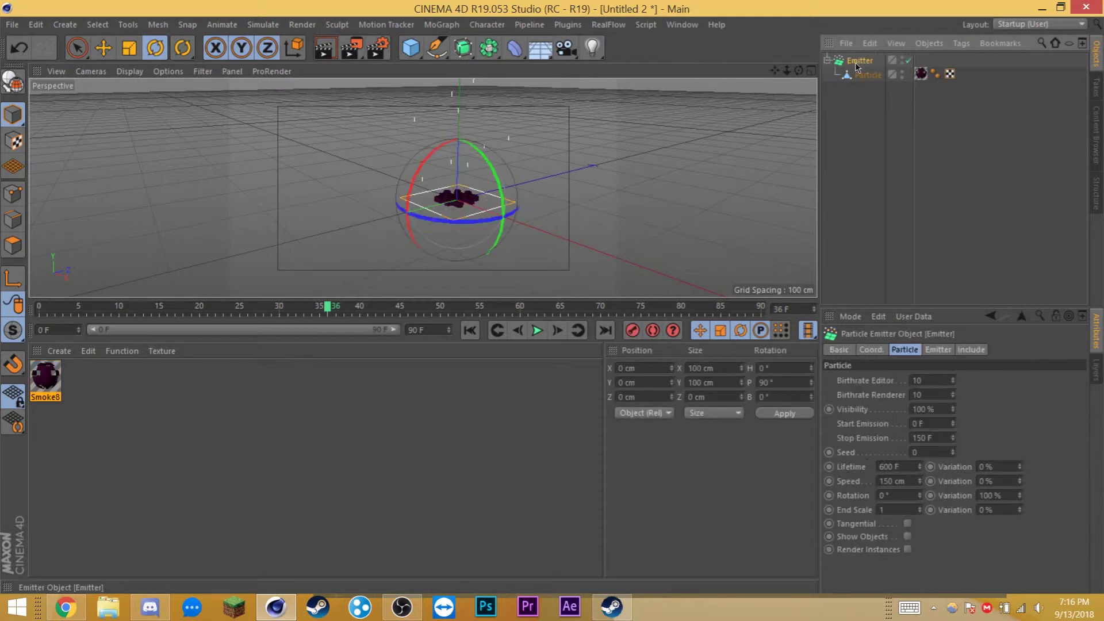
{"action": "left_click", "coordinate": [908, 537]}
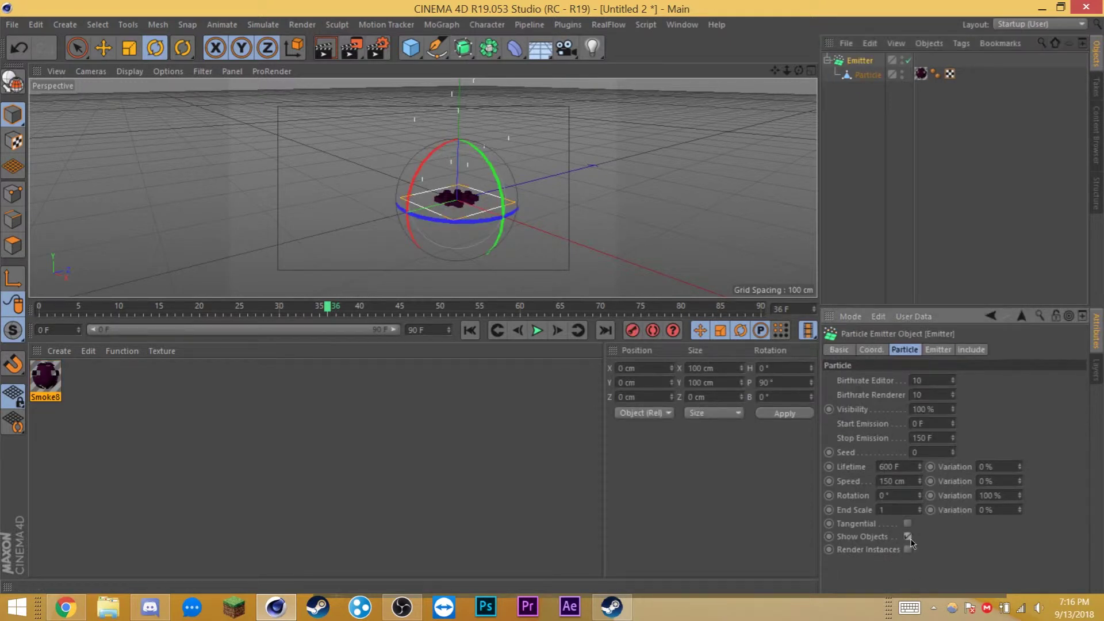
{"action": "left_click", "coordinate": [885, 202]}
{"action": "left_click", "coordinate": [538, 331]}
{"action": "key", "text": "ctrl+z"}
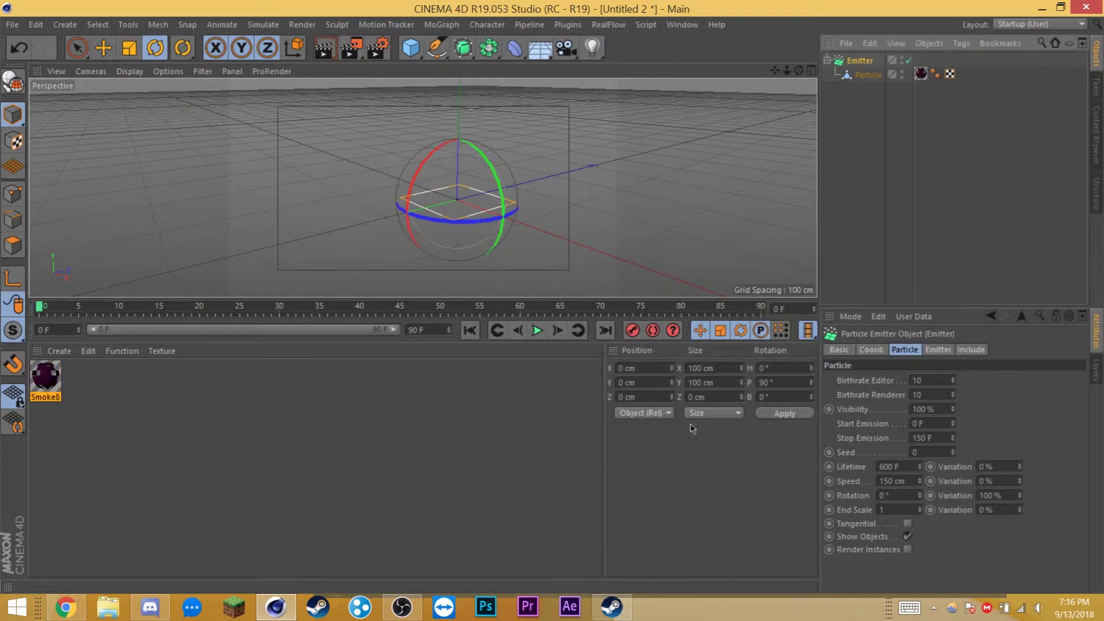
Step: Set the Emitter's seed to 342, its lifetime to 30 F and its speed to 750 cm
{"action": "left_click", "coordinate": [932, 452]}
{"action": "type", "text": "3426"}
{"action": "key", "text": "Return"}
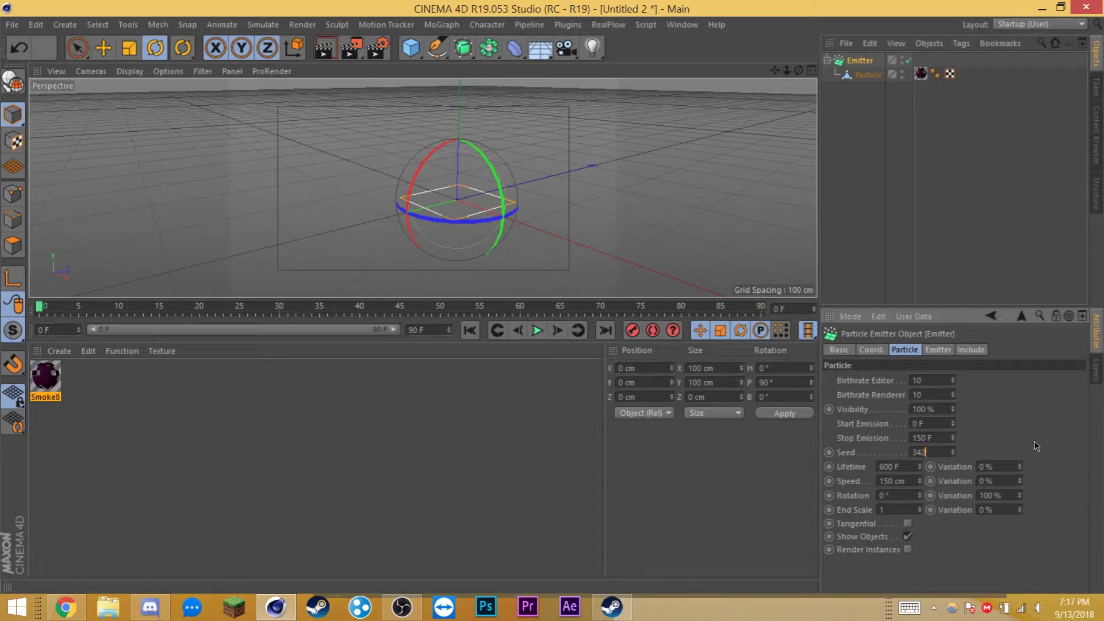
{"action": "left_click", "coordinate": [906, 467]}
{"action": "type", "text": "30"}
{"action": "key", "text": "Tab"}
{"action": "type", "text": "750"}
{"action": "key", "text": "Return"}
Step: Set the Emitter's particle rotation to 90° and its end scale to 0
{"action": "left_click", "coordinate": [906, 495]}
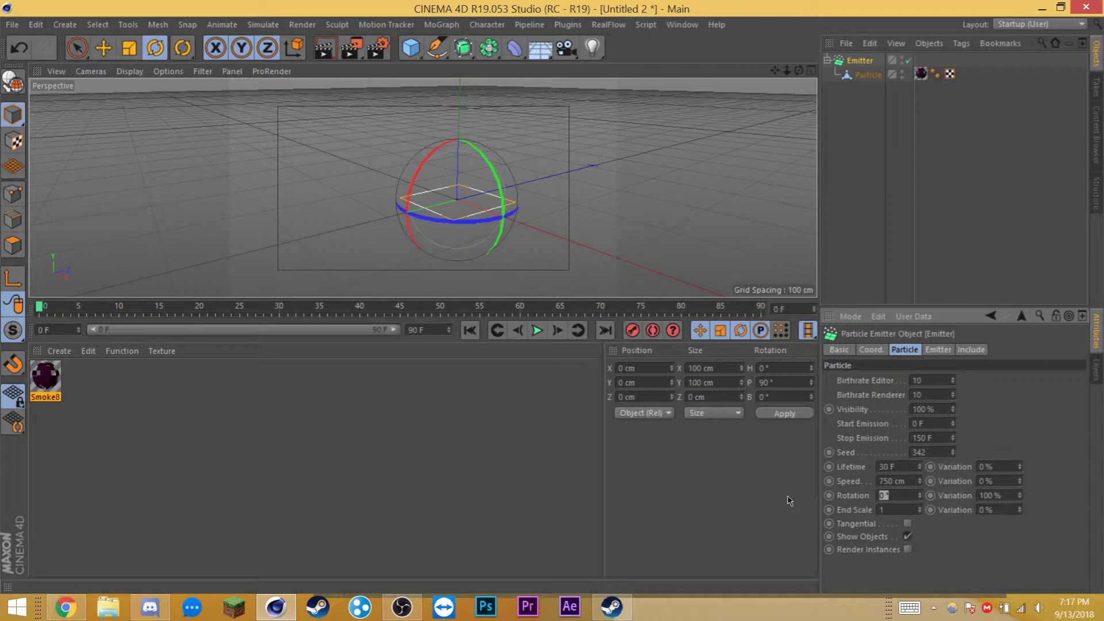
{"action": "left_click", "coordinate": [908, 509]}
{"action": "key", "text": "Return"}
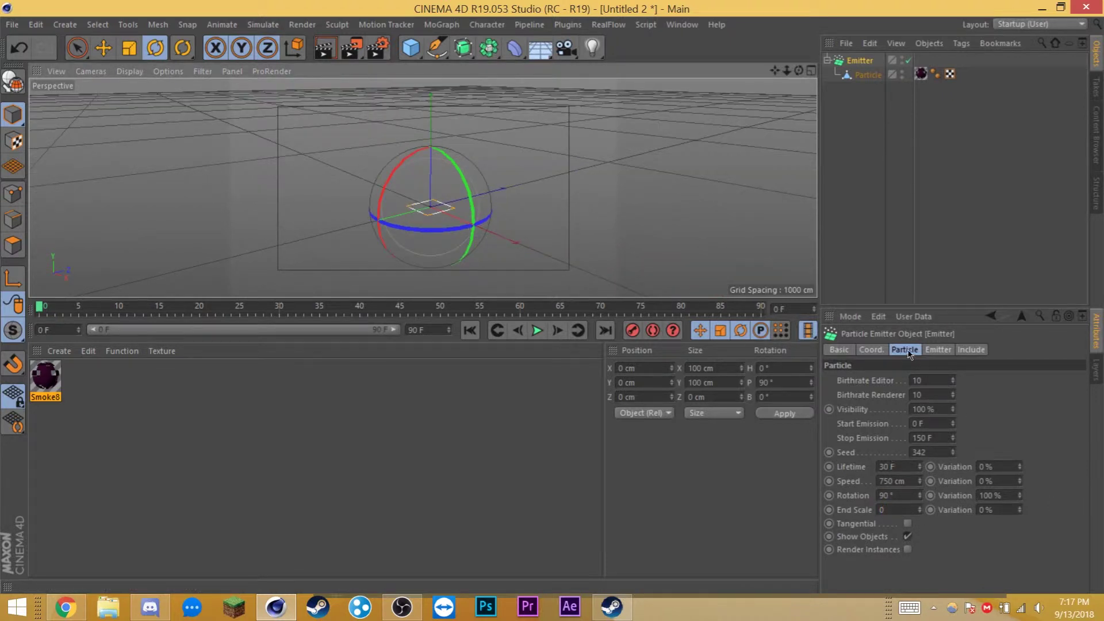
Step: Set the Emitter's horizontal and vertical angles to 180° and play the animation to check the particle spread
{"action": "left_click", "coordinate": [932, 352]}
{"action": "left_click", "coordinate": [915, 422]}
{"action": "type", "text": "180"}
{"action": "key", "text": "Tab"}
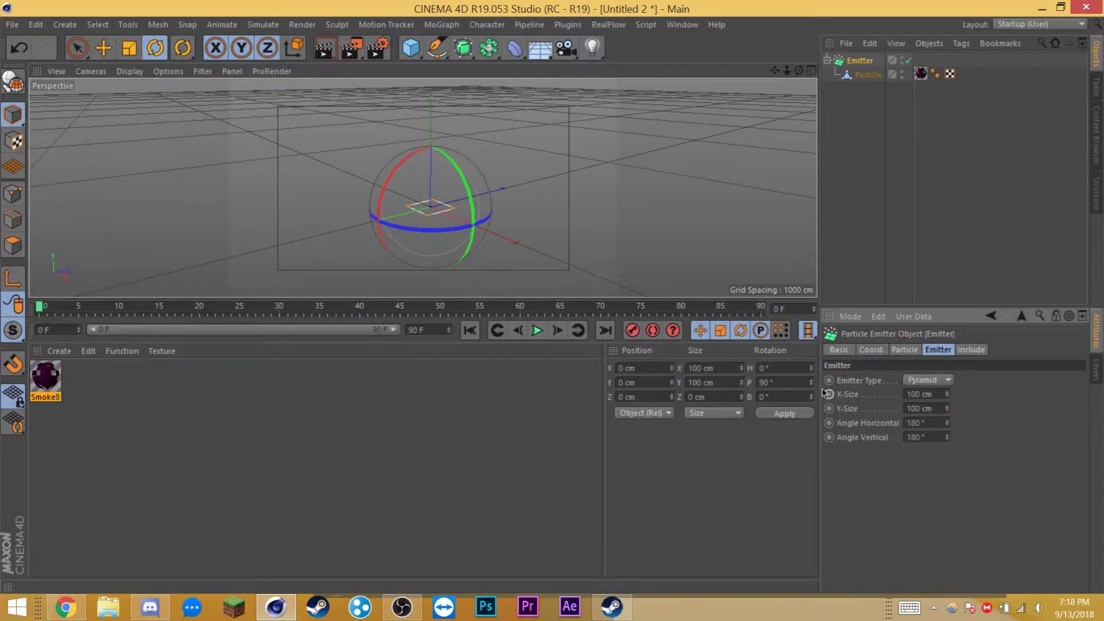
{"action": "left_click", "coordinate": [539, 332]}
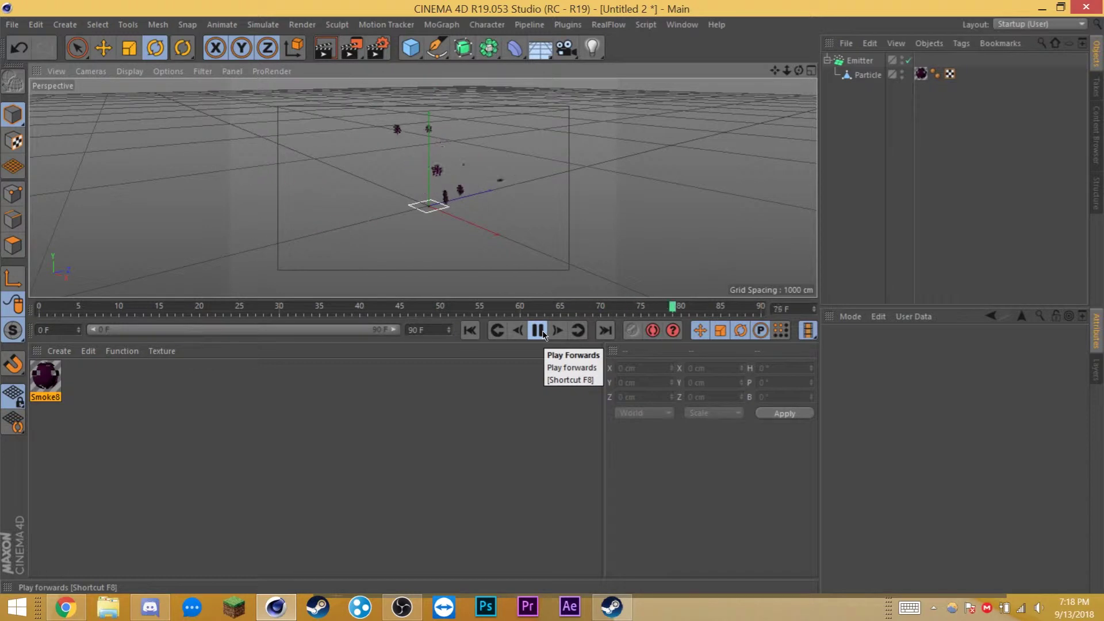
{"action": "left_click", "coordinate": [541, 332]}
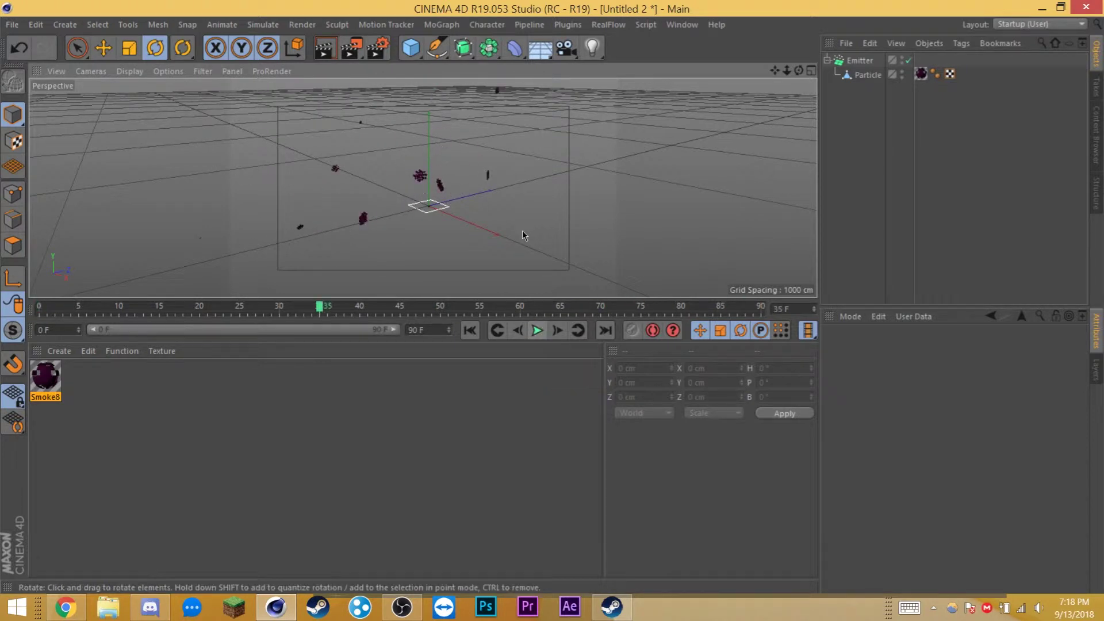
Step: Set the Emitter's editor and renderer birthrates to 20 and return to the start of the timeline
{"action": "left_click", "coordinate": [858, 61]}
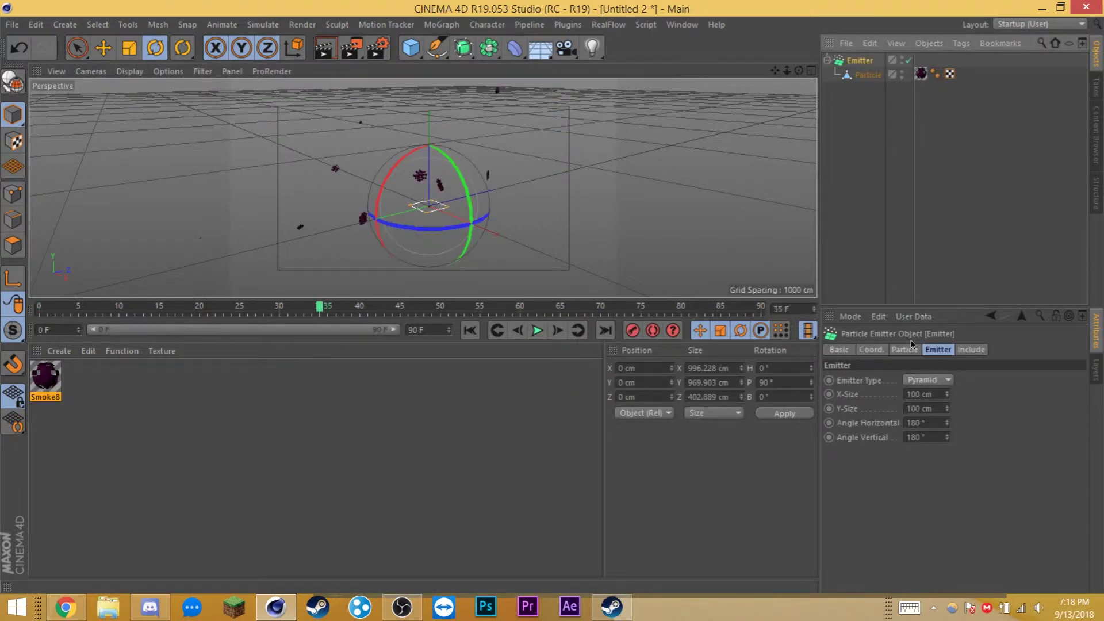
{"action": "left_click", "coordinate": [912, 350]}
{"action": "left_click", "coordinate": [927, 380]}
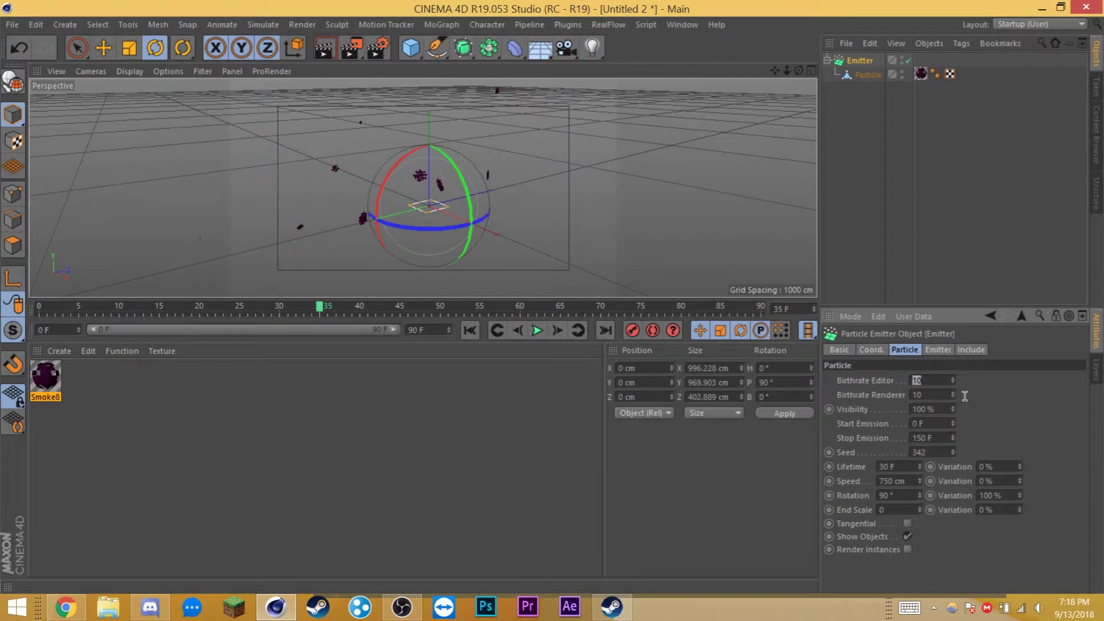
{"action": "key", "text": "Tab"}
{"action": "type", "text": "20"}
{"action": "key", "text": "Return"}
{"action": "key", "text": "shift+f"}
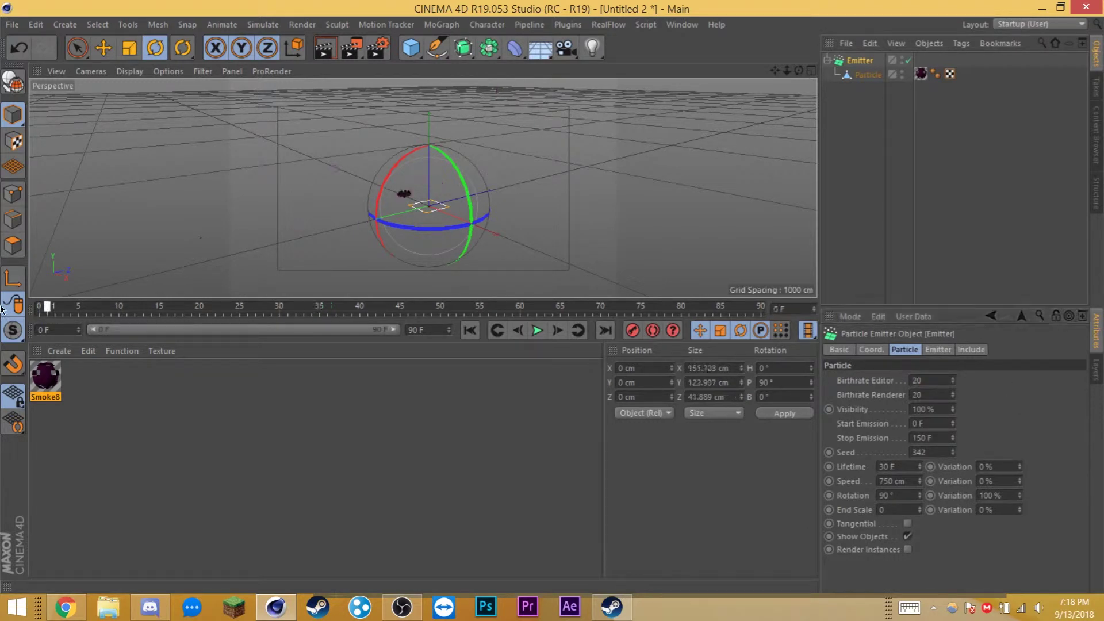
Step: Shorten the Emitter's particle lifetime while the animation plays, and stop the playback
{"action": "left_click", "coordinate": [536, 331]}
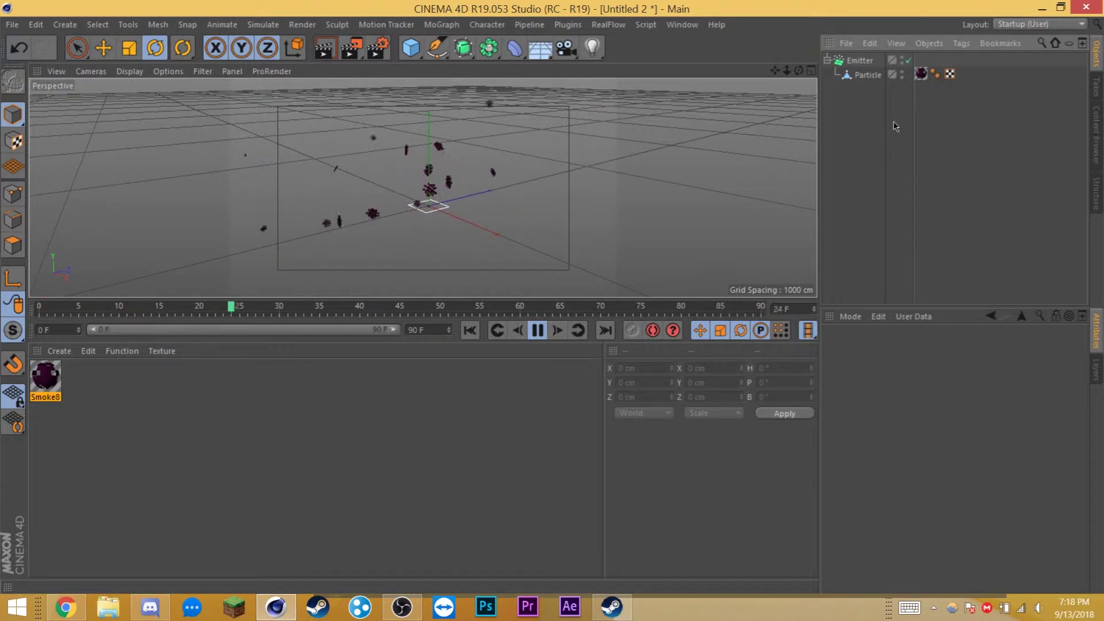
{"action": "left_click", "coordinate": [860, 59]}
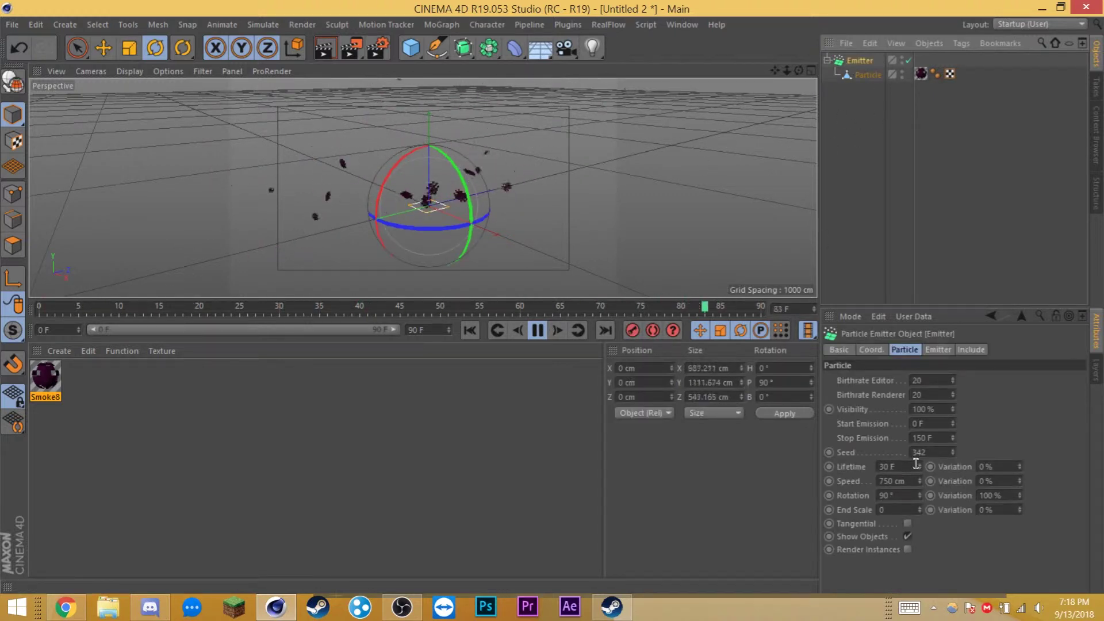
{"action": "left_click", "coordinate": [888, 466]}
{"action": "left_click", "coordinate": [599, 267]}
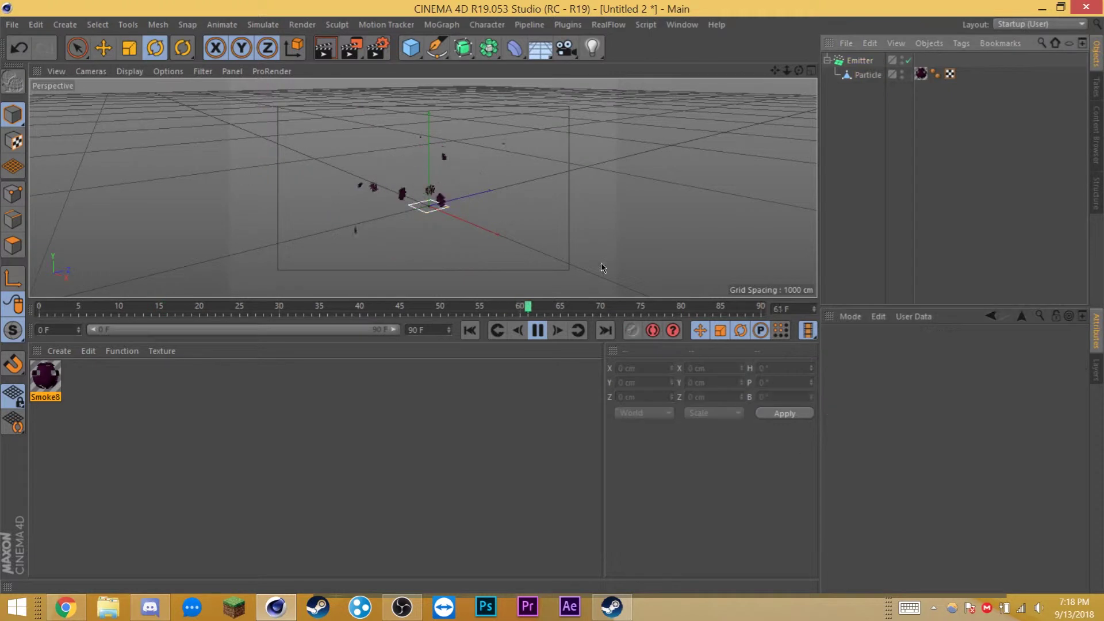
{"action": "key", "text": "F8"}
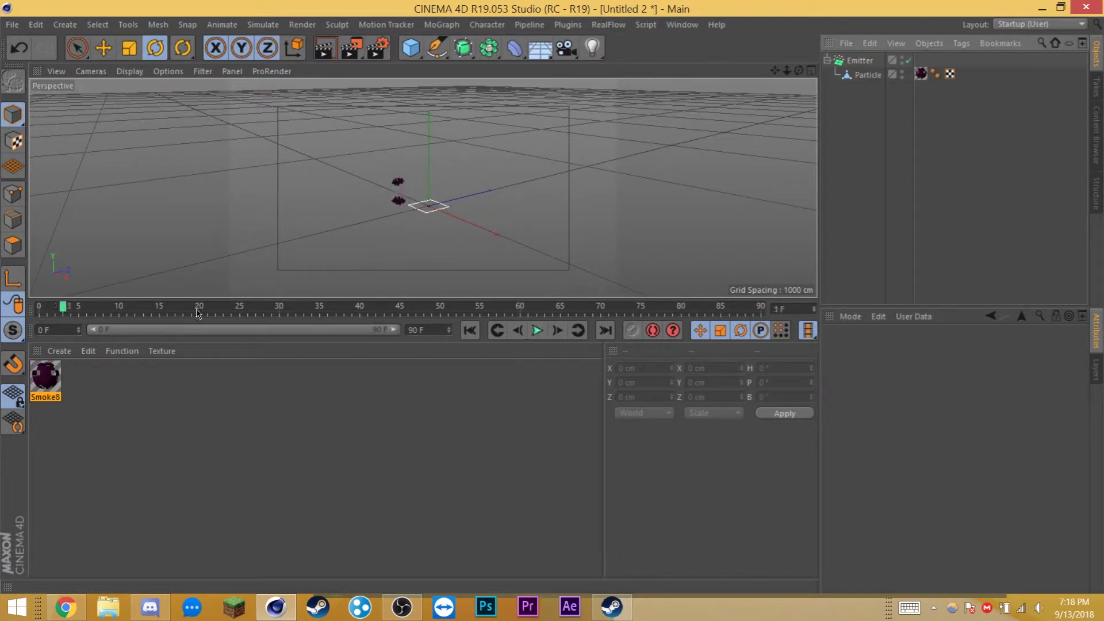
Step: Set the Emitter's start emission to 15 F, edit its stop emission and preview the emission timing
{"action": "left_click", "coordinate": [158, 309]}
{"action": "left_click", "coordinate": [160, 309]}
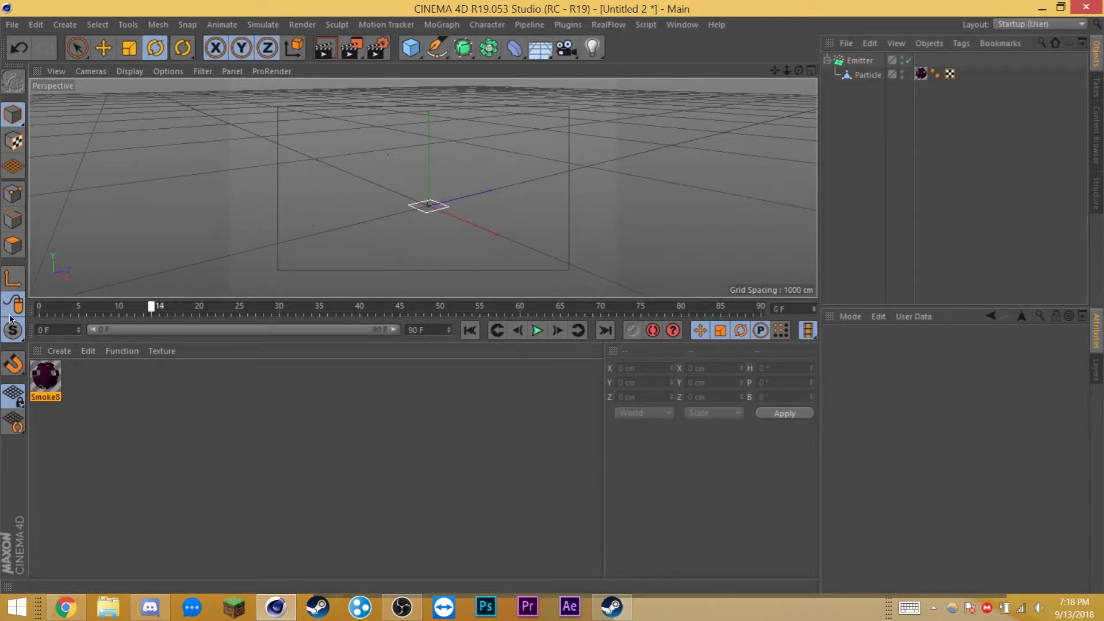
{"action": "left_click", "coordinate": [860, 61]}
{"action": "double_click", "coordinate": [939, 422]}
{"action": "type", "text": "15"}
{"action": "key", "text": "Return"}
{"action": "double_click", "coordinate": [934, 438]}
{"action": "left_click", "coordinate": [538, 331]}
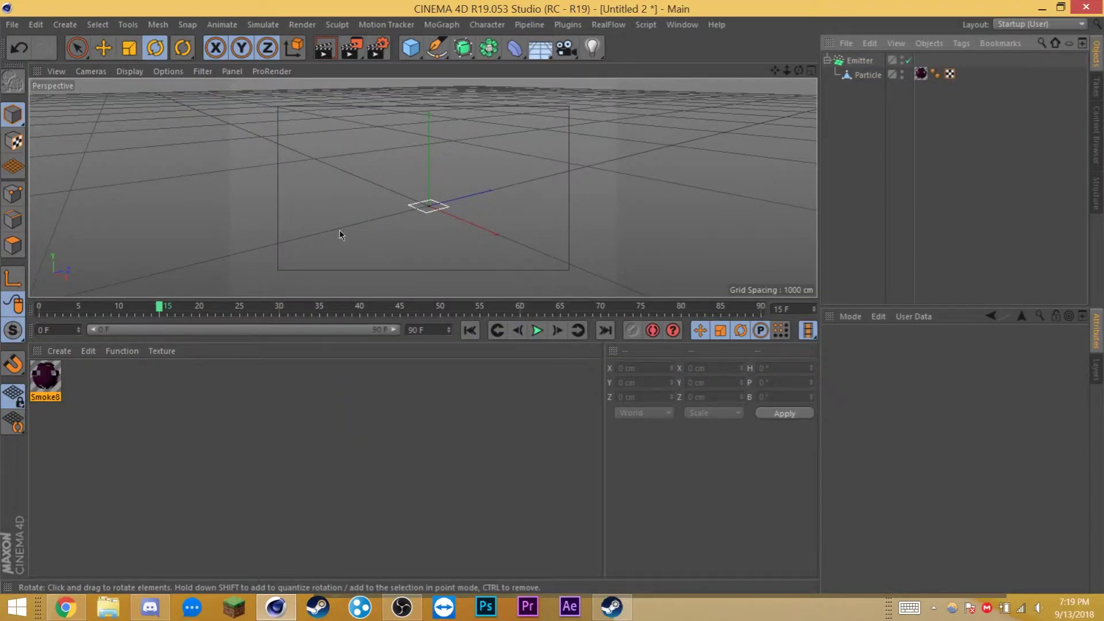
Step: Add an XPresso tag to the Emitter and reposition its XPresso Editor window over the viewport
{"action": "left_click", "coordinate": [847, 66]}
{"action": "right_click", "coordinate": [846, 67]}
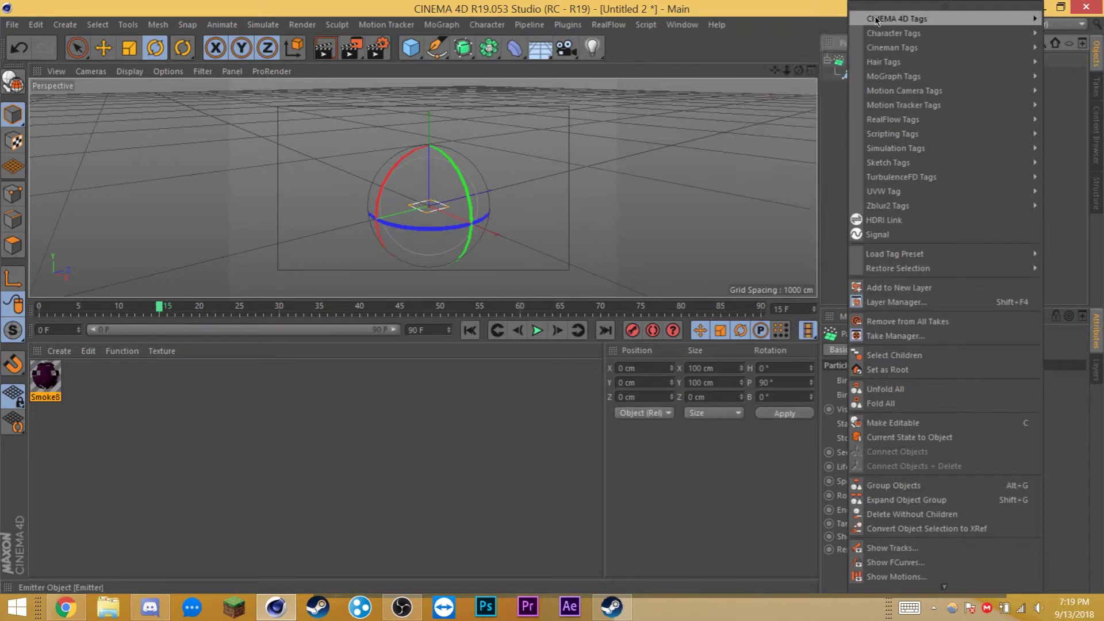
{"action": "mouse_move", "coordinate": [898, 18]}
{"action": "left_click", "coordinate": [774, 421]}
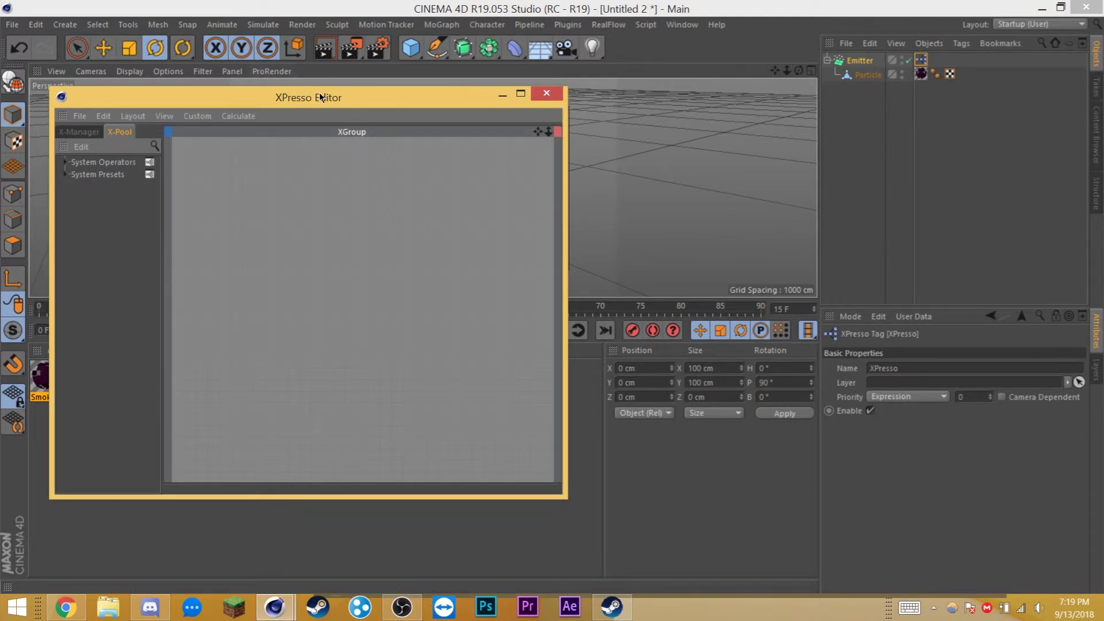
{"action": "left_click_drag", "start_coordinate": [321, 97], "coordinate": [512, 107]}
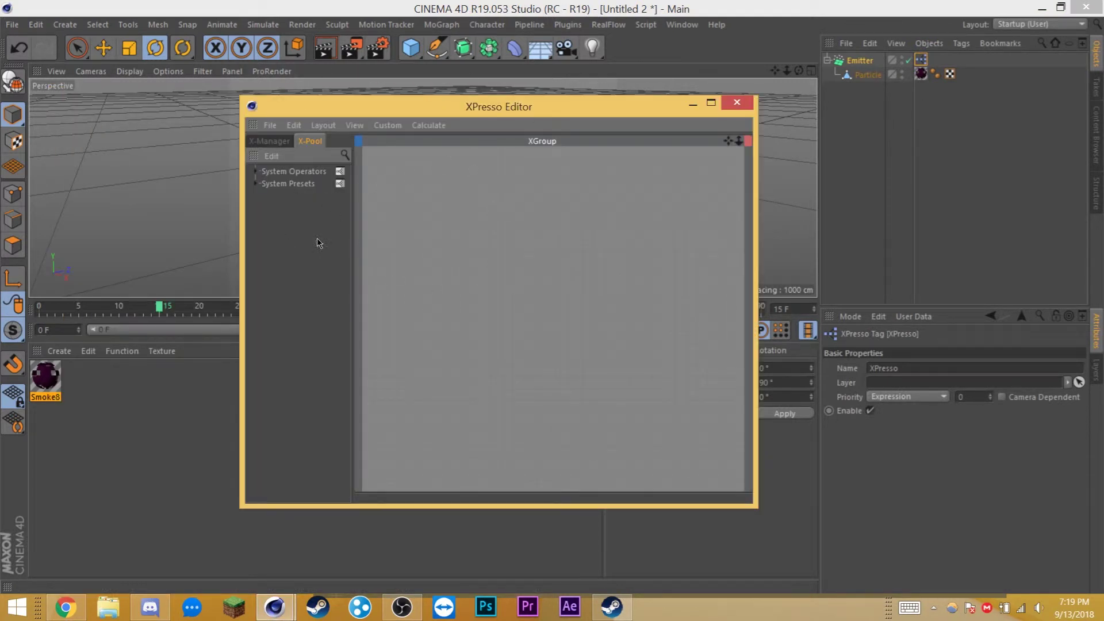
Step: Add a Time node to the empty XGroup of the Emitter's XPresso graph
{"action": "left_click", "coordinate": [501, 191]}
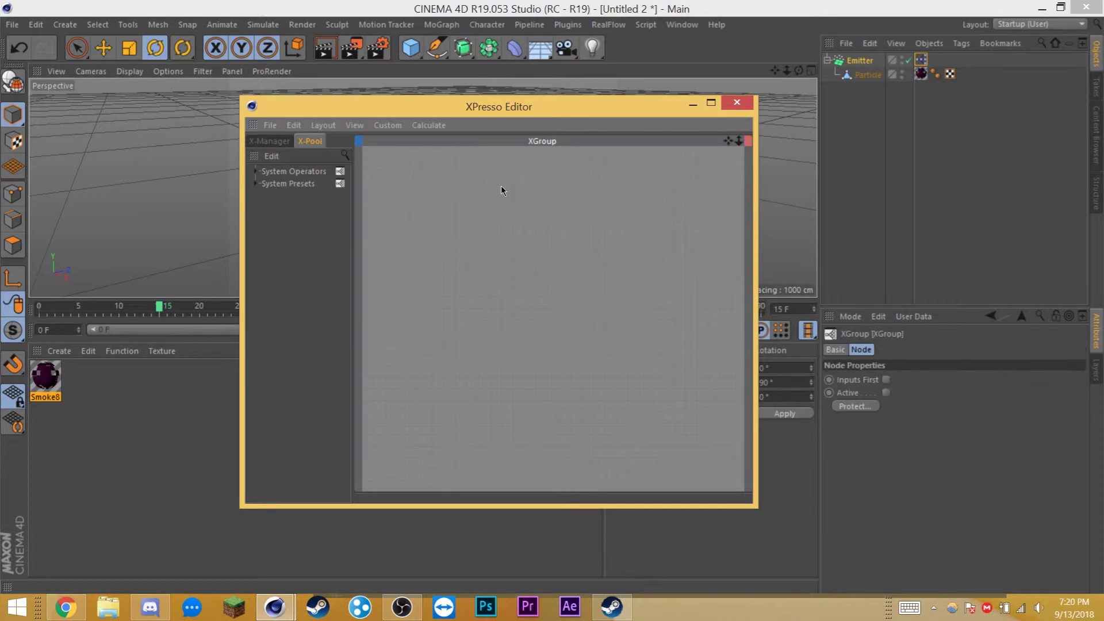
{"action": "right_click", "coordinate": [413, 223]}
{"action": "mouse_move", "coordinate": [442, 225]}
{"action": "mouse_move", "coordinate": [532, 228]}
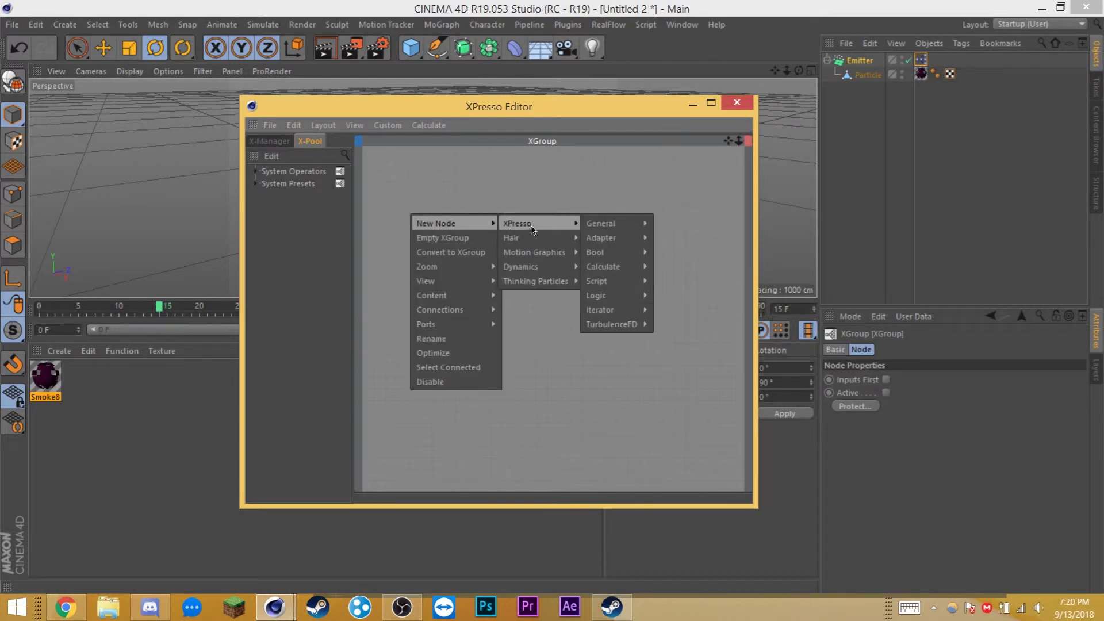
{"action": "mouse_move", "coordinate": [596, 230]}
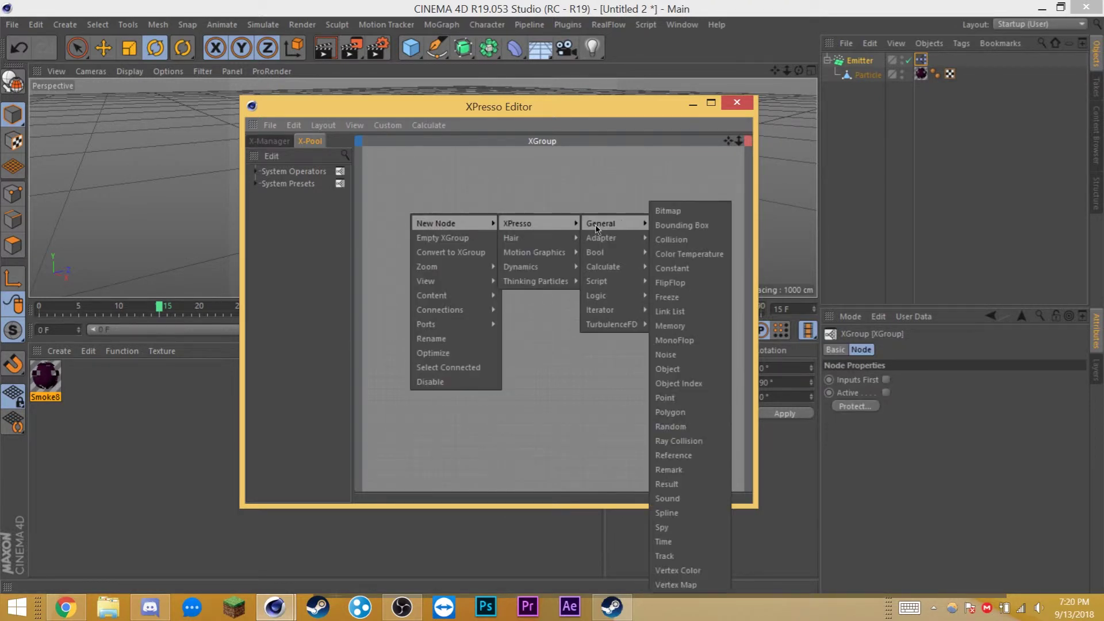
{"action": "left_click", "coordinate": [664, 542]}
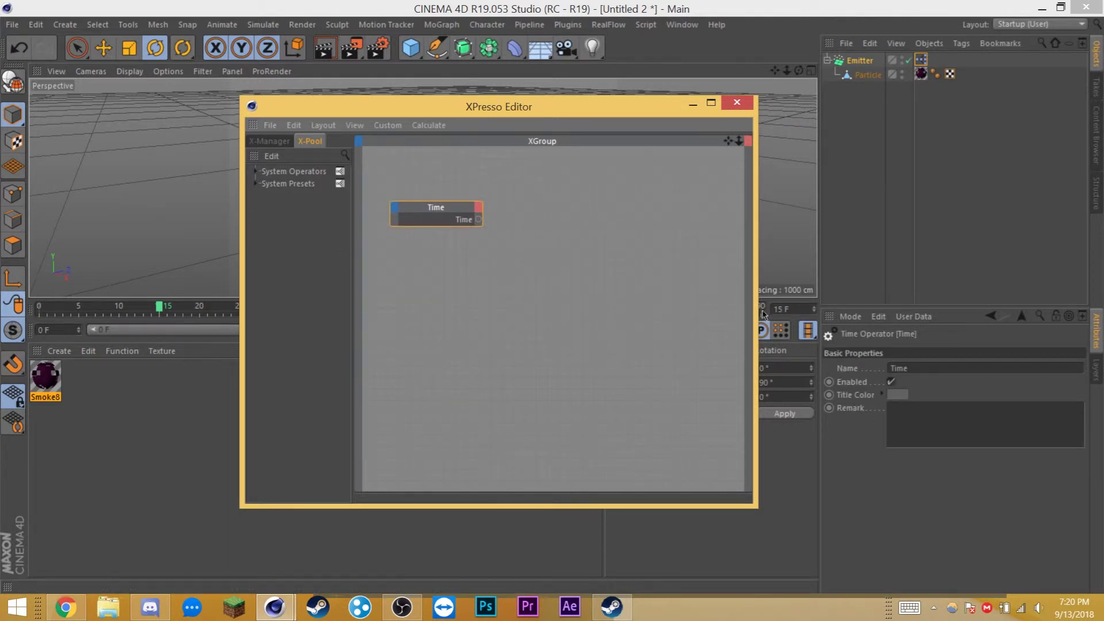
Step: Add a Math node beside the Time node and set its function to Multiply
{"action": "right_click", "coordinate": [504, 213]}
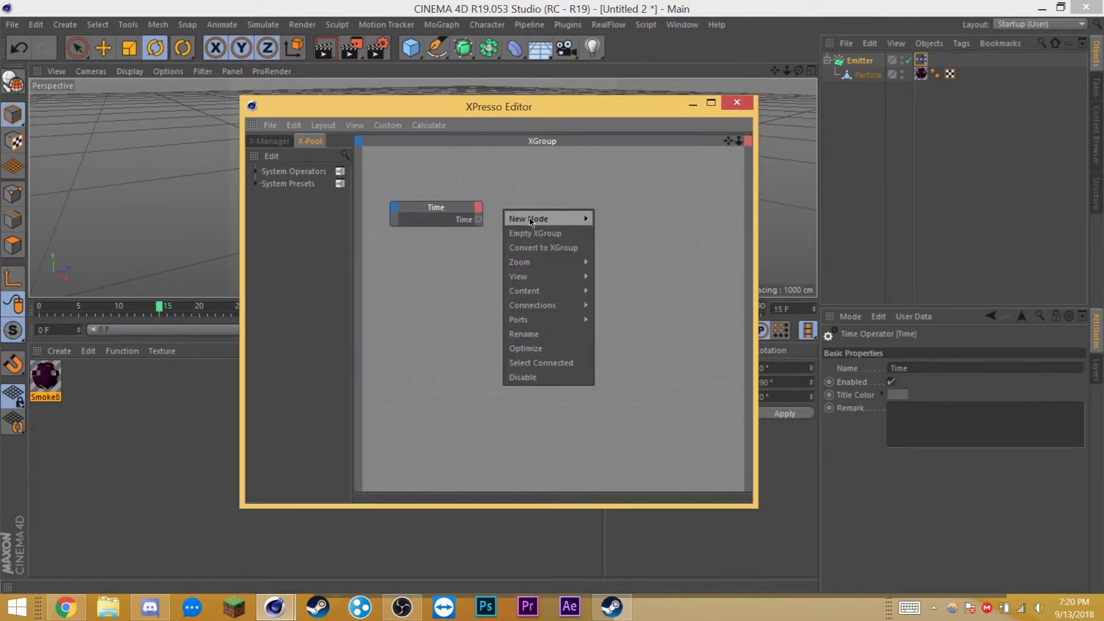
{"action": "mouse_move", "coordinate": [552, 219]}
{"action": "mouse_move", "coordinate": [611, 220]}
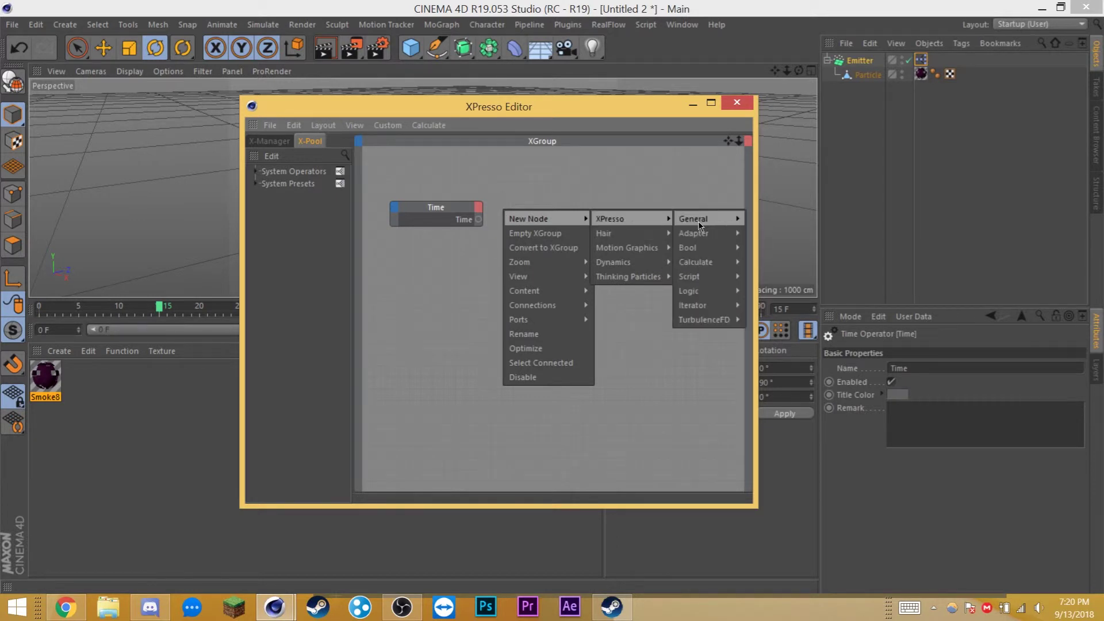
{"action": "mouse_move", "coordinate": [706, 278]}
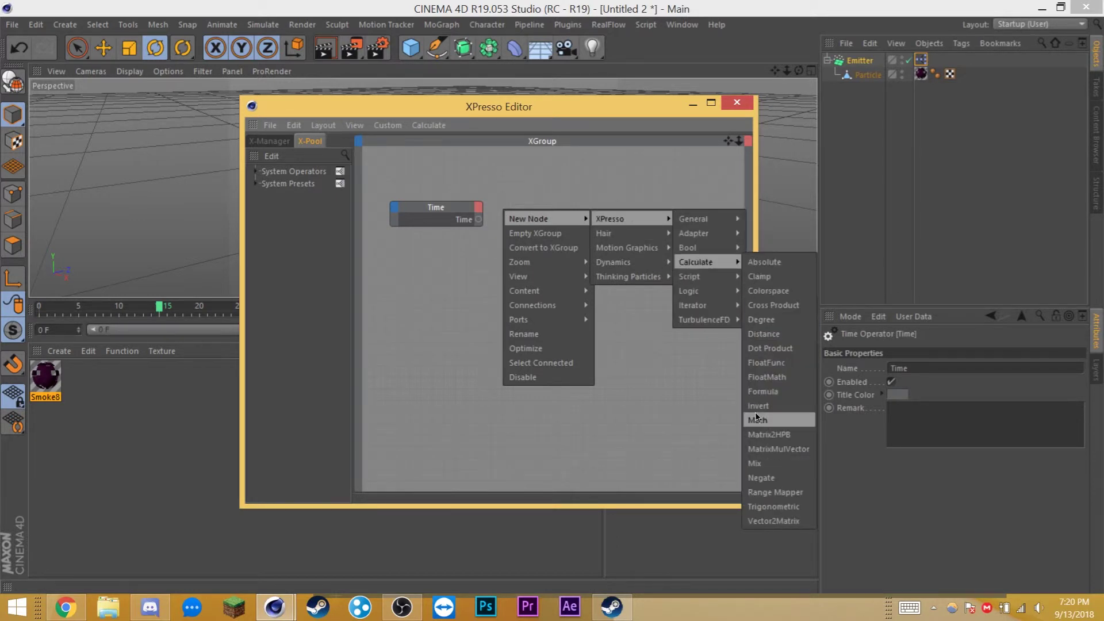
{"action": "left_click", "coordinate": [766, 420]}
{"action": "left_click_drag", "start_coordinate": [514, 204], "coordinate": [552, 216]}
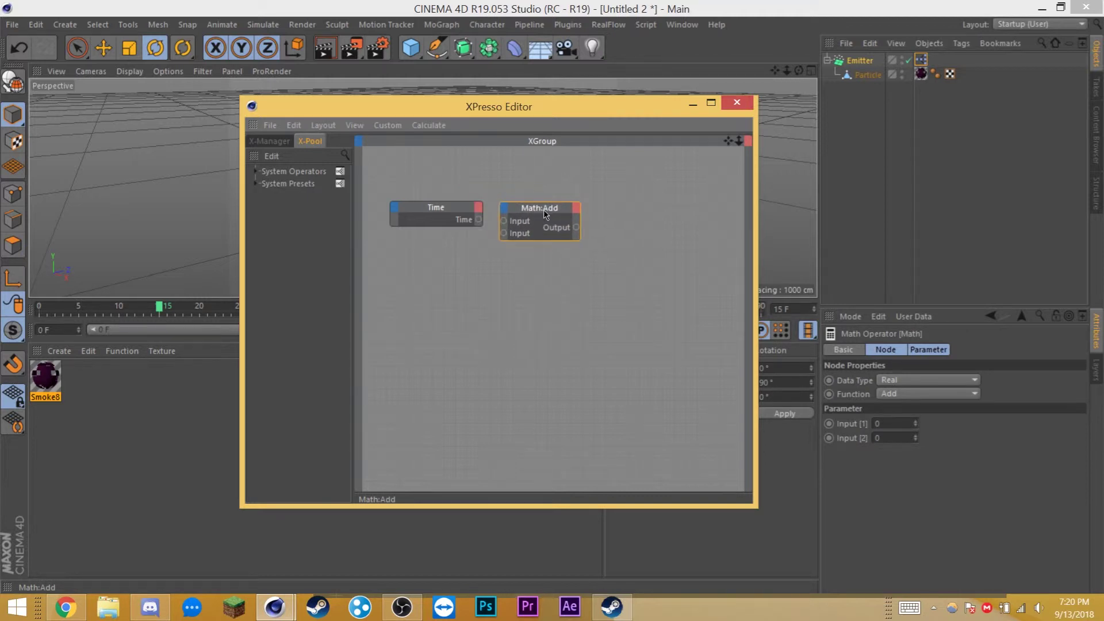
{"action": "left_click", "coordinate": [890, 394]}
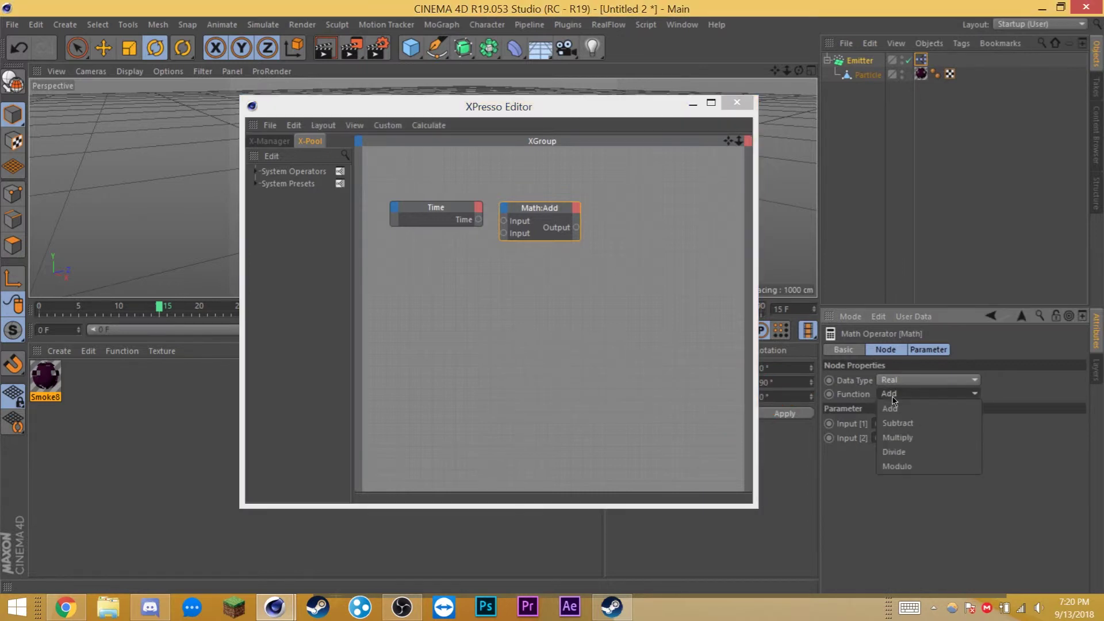
{"action": "left_click", "coordinate": [913, 437]}
Step: Place an Emitter object node beside the Multiply node, copy it below the Time node, and enlarge the nodes
{"action": "left_click", "coordinate": [681, 189]}
{"action": "left_click_drag", "start_coordinate": [681, 190], "coordinate": [642, 216]}
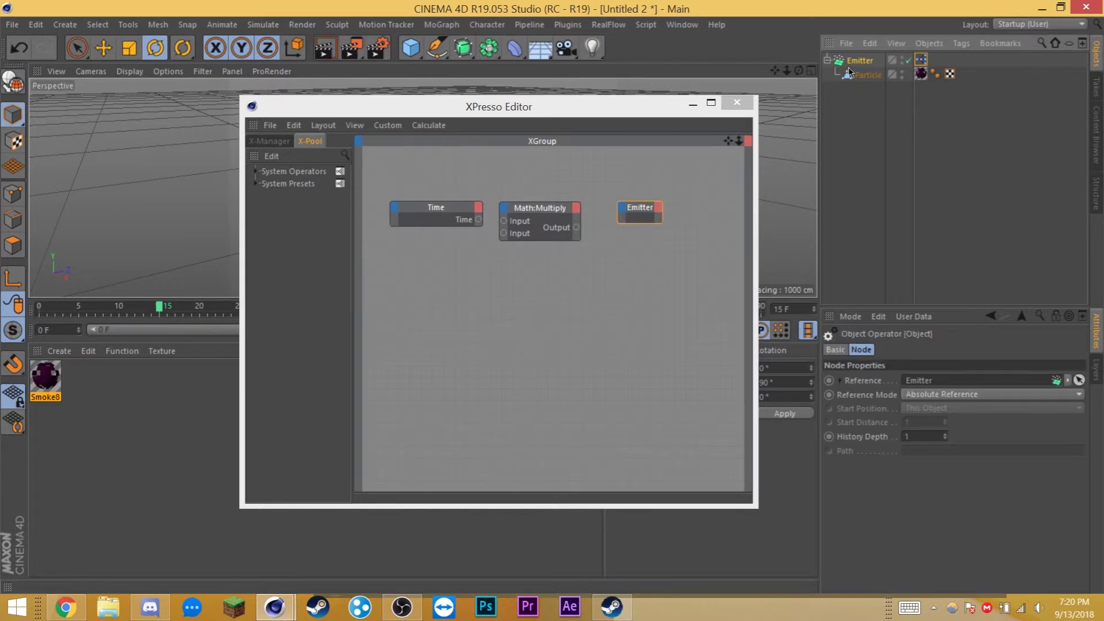
{"action": "left_click_drag", "start_coordinate": [638, 207], "coordinate": [483, 292], "text": "ctrl"}
{"action": "left_click_drag", "start_coordinate": [663, 223], "coordinate": [723, 247]}
Step: Connect the Time output to the Multiply node's first input and set its Input [2] to 1
{"action": "left_click", "coordinate": [476, 219]}
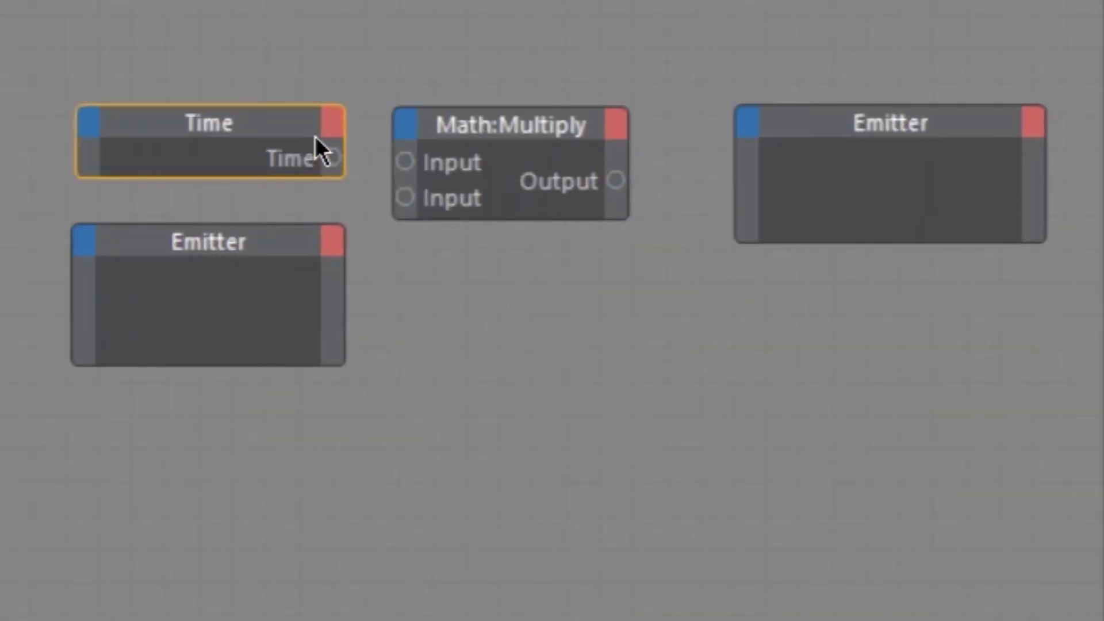
{"action": "left_click_drag", "start_coordinate": [405, 164], "coordinate": [405, 163]}
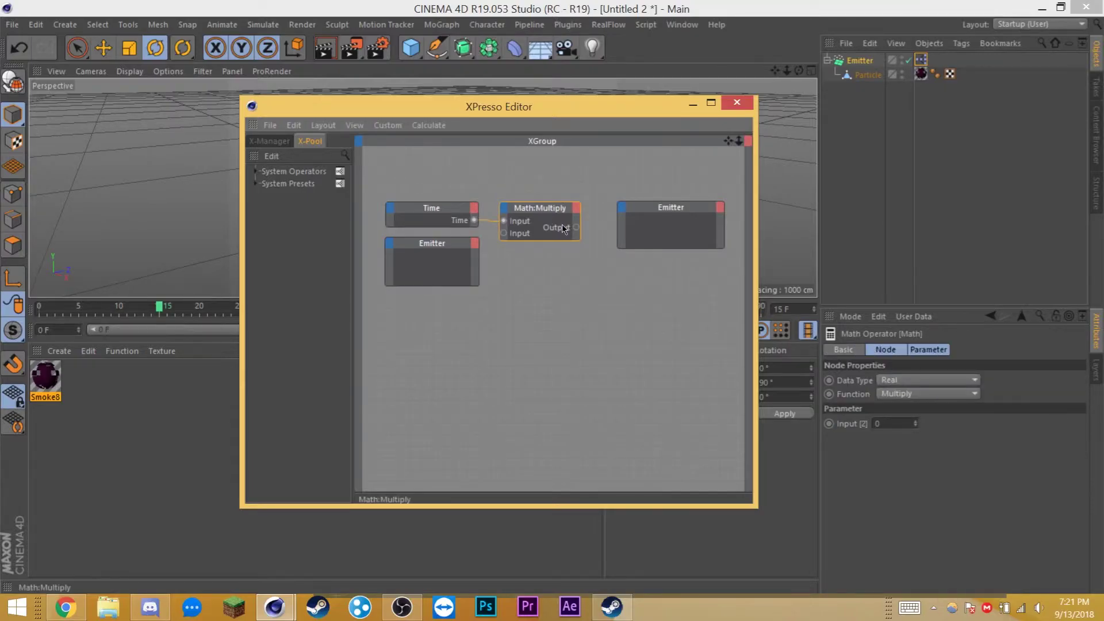
{"action": "left_click", "coordinate": [886, 423]}
{"action": "type", "text": "1"}
{"action": "key", "text": "Return"}
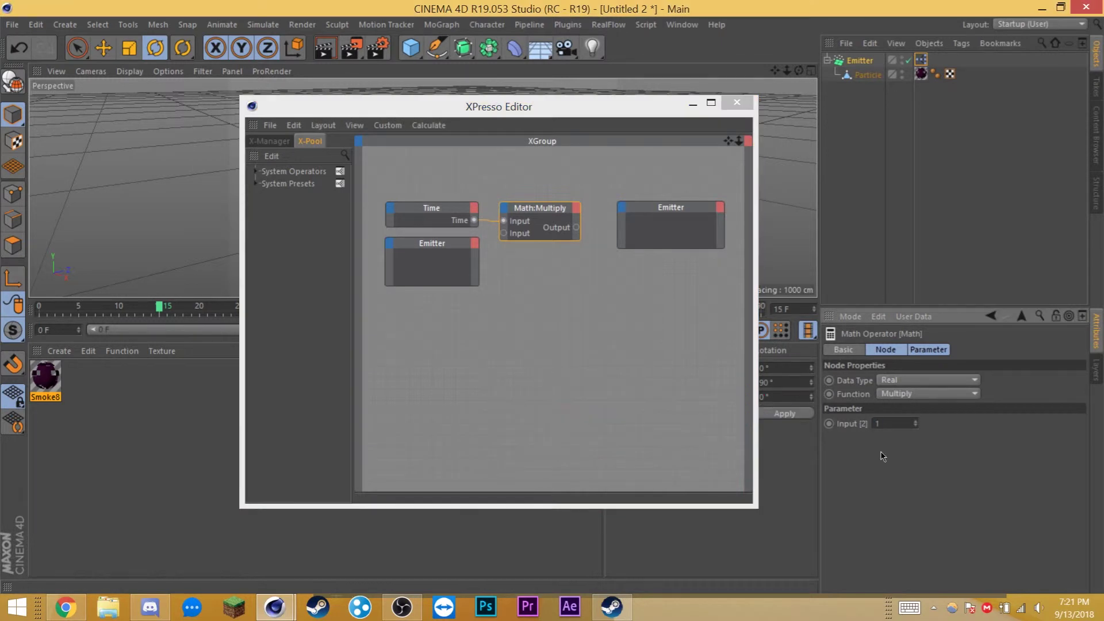
Step: Connect the Multiply node's output to a Rotation . B input port on the Emitter node beside it
{"action": "left_click", "coordinate": [516, 246]}
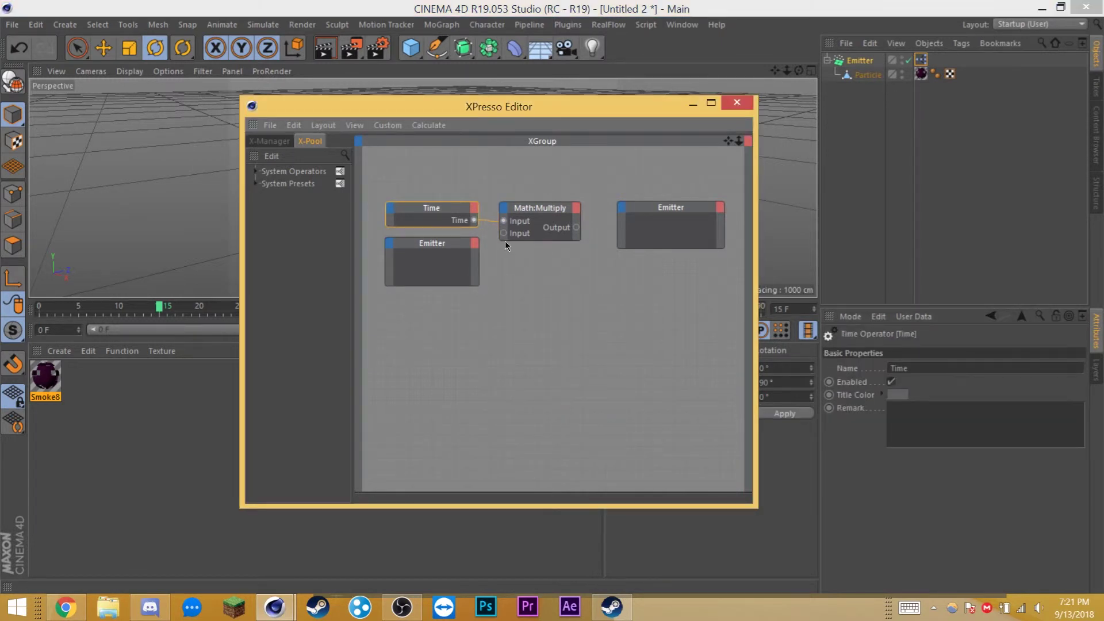
{"action": "left_click", "coordinate": [554, 224]}
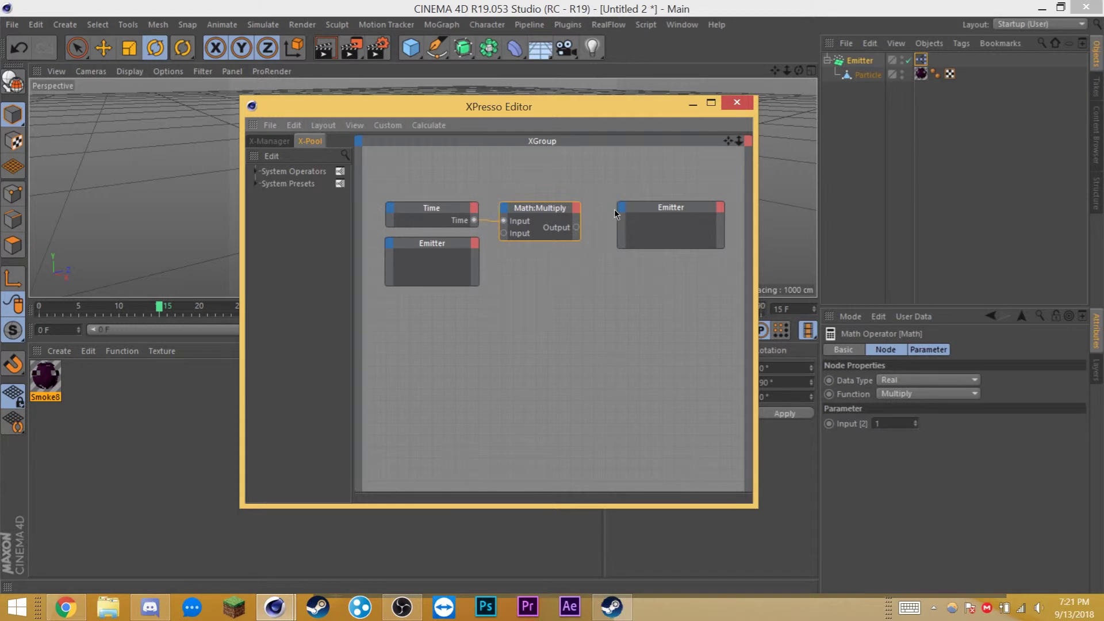
{"action": "left_click_drag", "start_coordinate": [576, 227], "coordinate": [620, 210]}
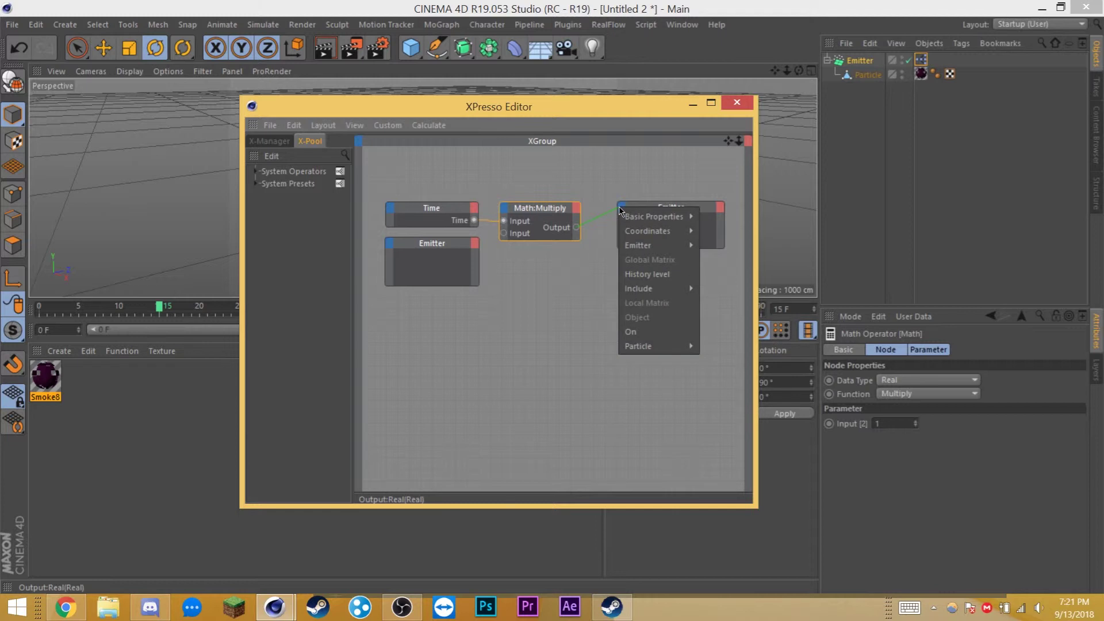
{"action": "mouse_move", "coordinate": [645, 216]}
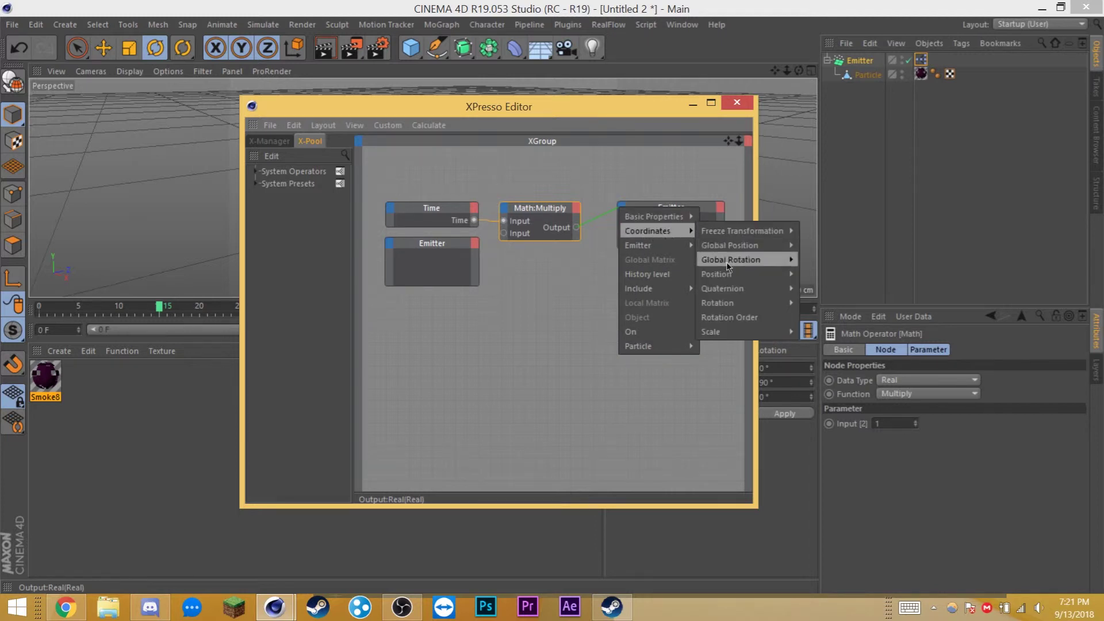
{"action": "mouse_move", "coordinate": [747, 303]}
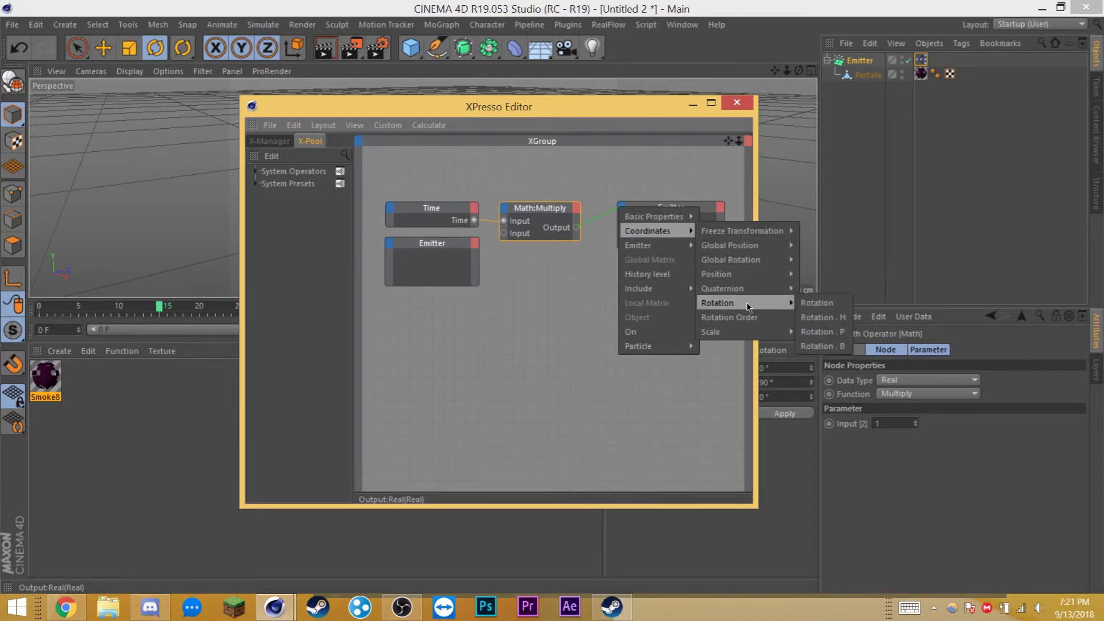
{"action": "left_click", "coordinate": [820, 347]}
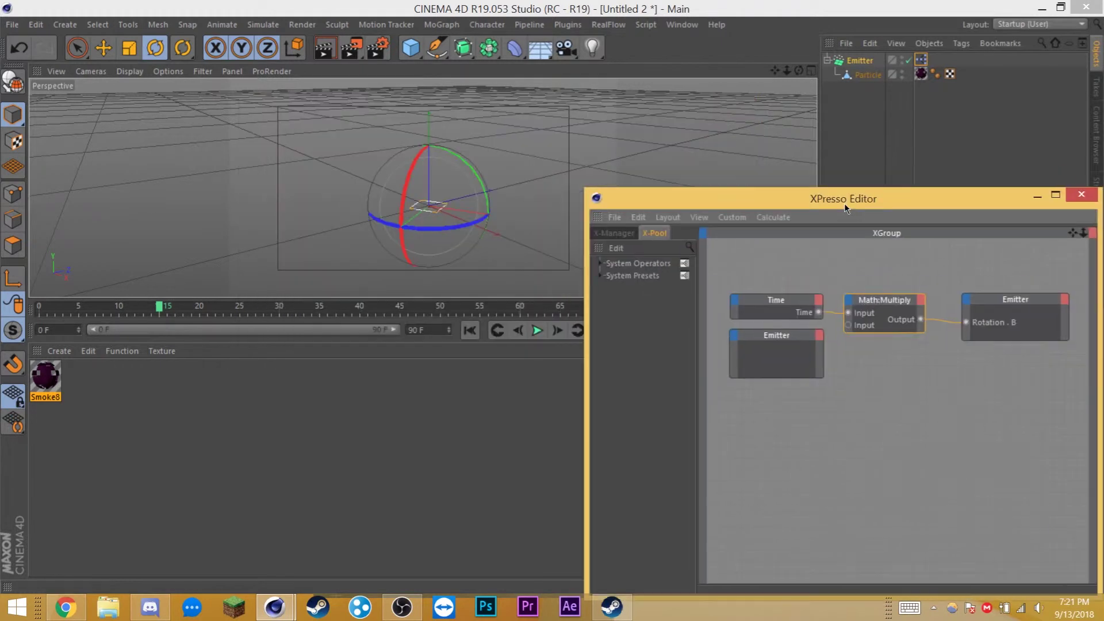
Step: Move the XPresso Editor clear of the viewport and play the animation from frame 0 to preview the Emitter's rotation
{"action": "left_click", "coordinate": [41, 307]}
{"action": "left_click_drag", "start_coordinate": [785, 201], "coordinate": [677, 377]}
{"action": "left_click", "coordinate": [537, 330]}
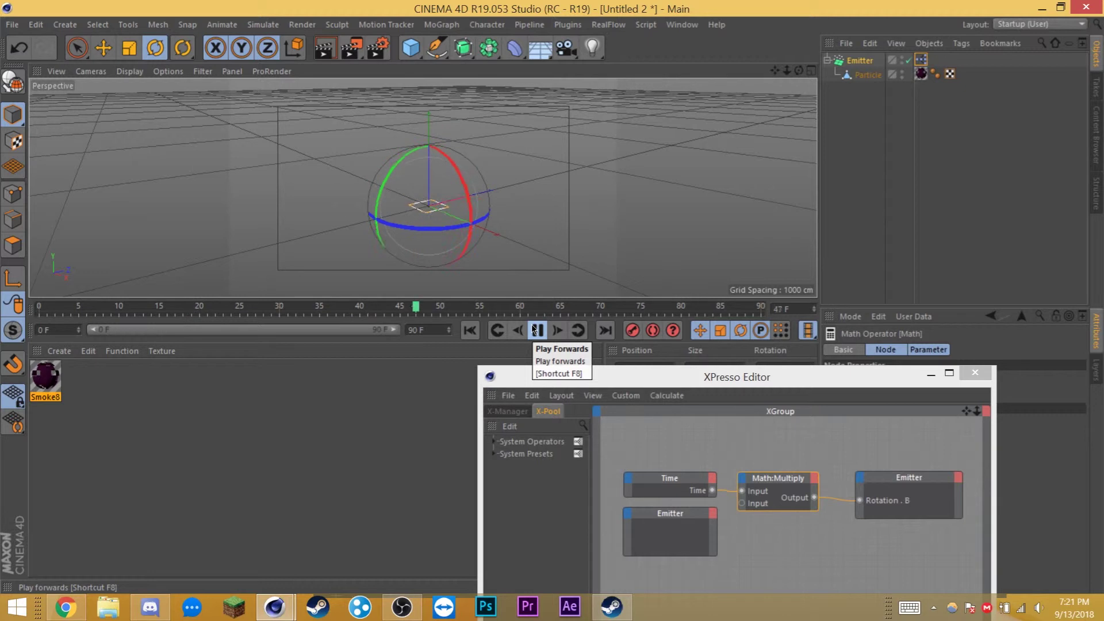
{"action": "left_click", "coordinate": [537, 330]}
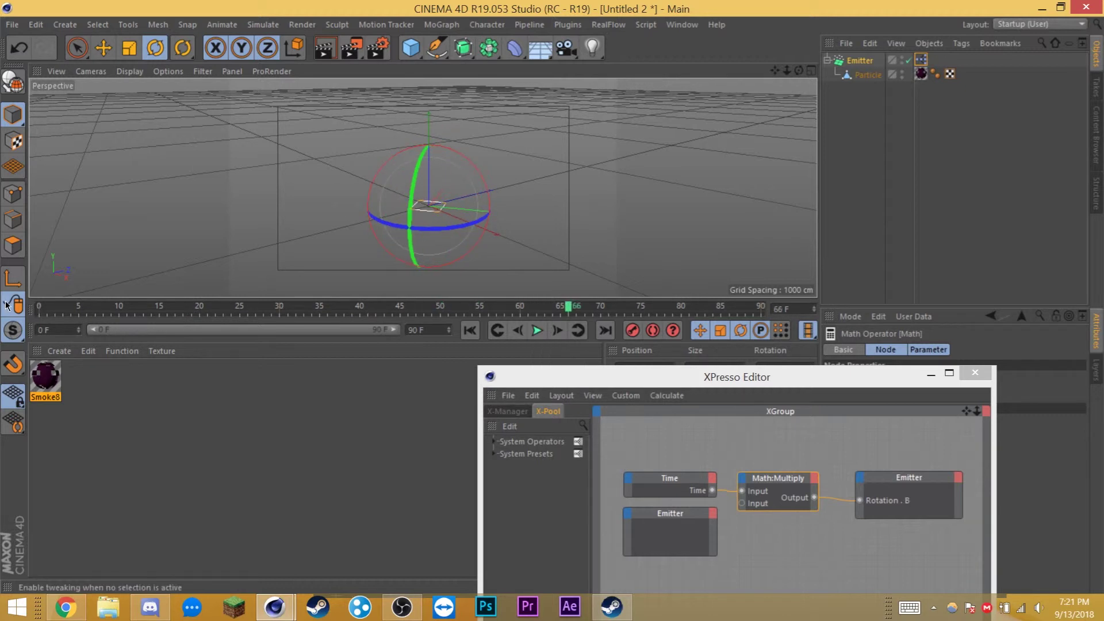
{"action": "left_click_drag", "start_coordinate": [611, 377], "coordinate": [498, 140]}
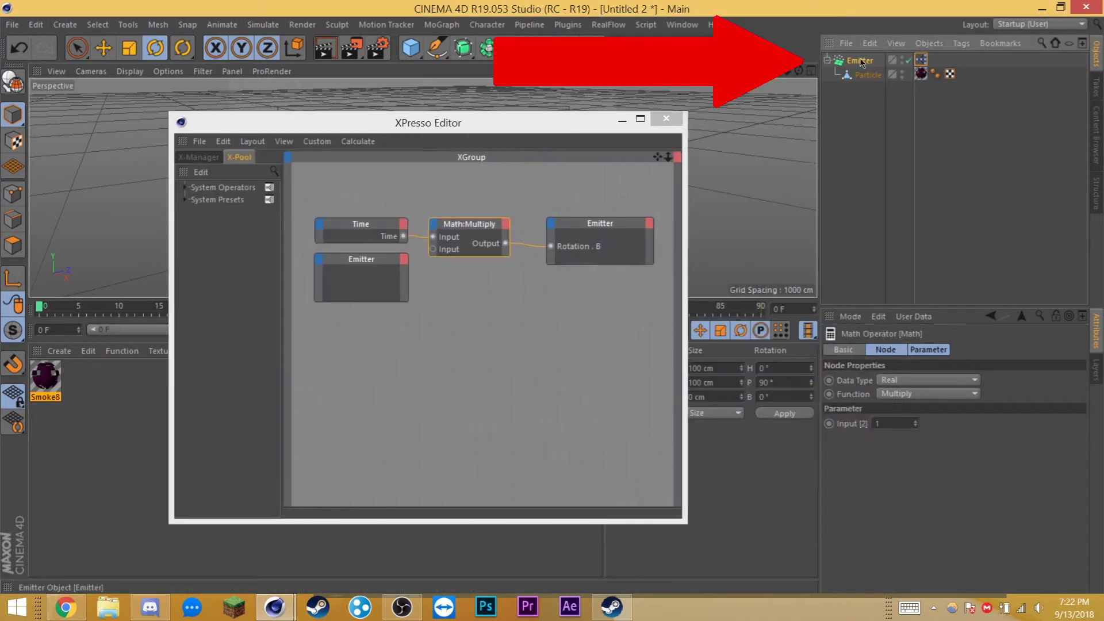
Step: Add a user data entry named Speed to the Emitter object
{"action": "left_click", "coordinate": [905, 349]}
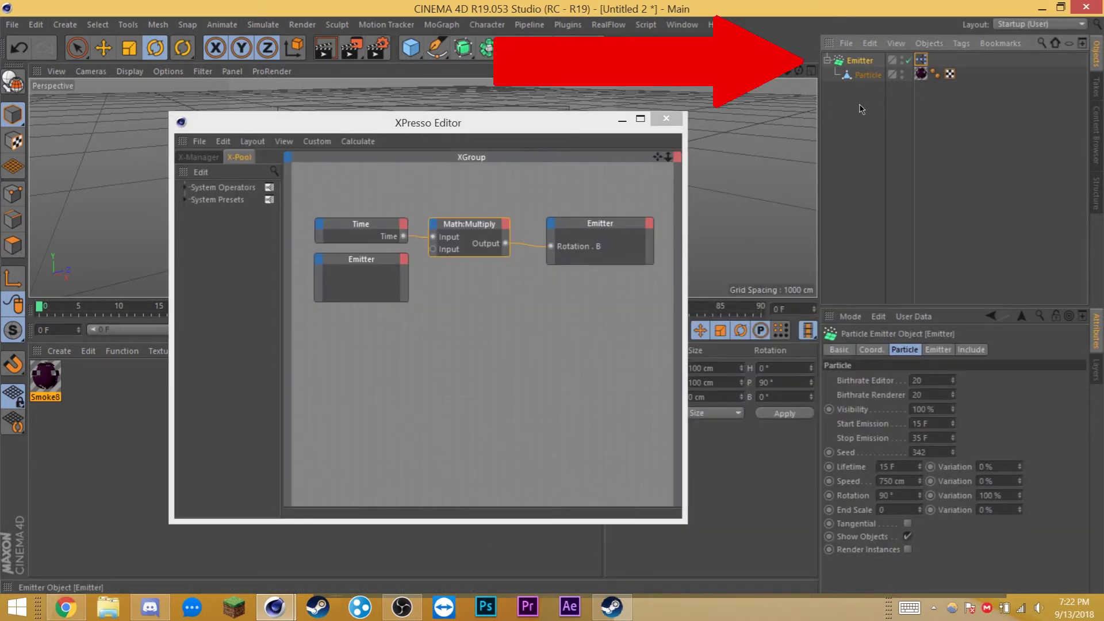
{"action": "left_click", "coordinate": [913, 317]}
{"action": "left_click", "coordinate": [919, 338]}
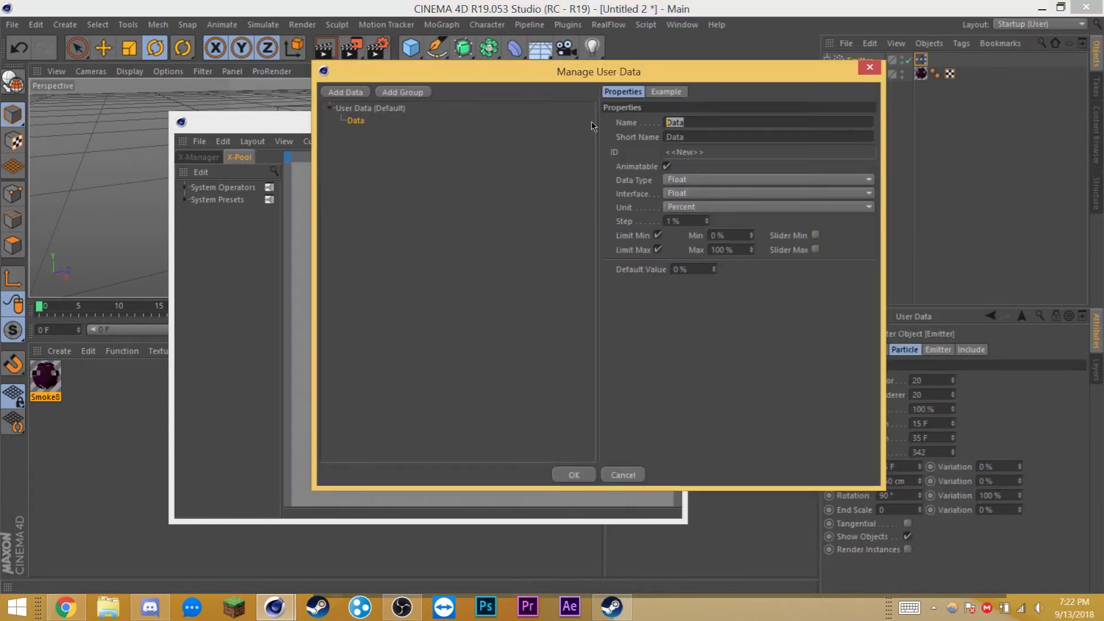
{"action": "type", "text": "Speed"}
{"action": "left_click", "coordinate": [548, 249]}
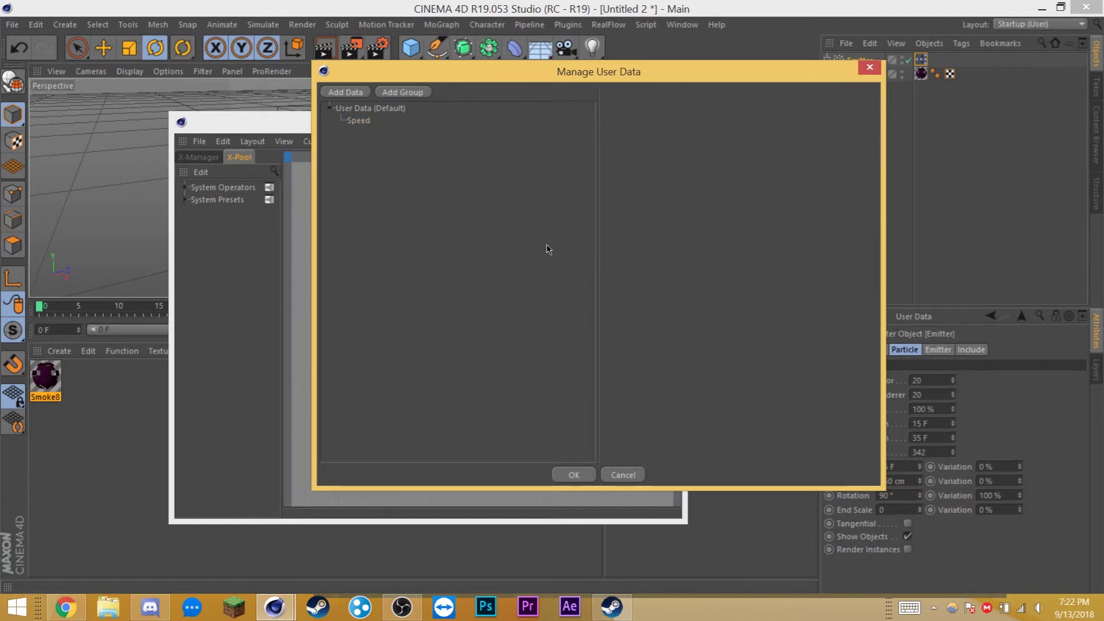
Step: Set the Speed entry's data type to Float, its interface to Float Slider and its unit to Real
{"action": "left_click", "coordinate": [348, 122]}
{"action": "left_click", "coordinate": [768, 179]}
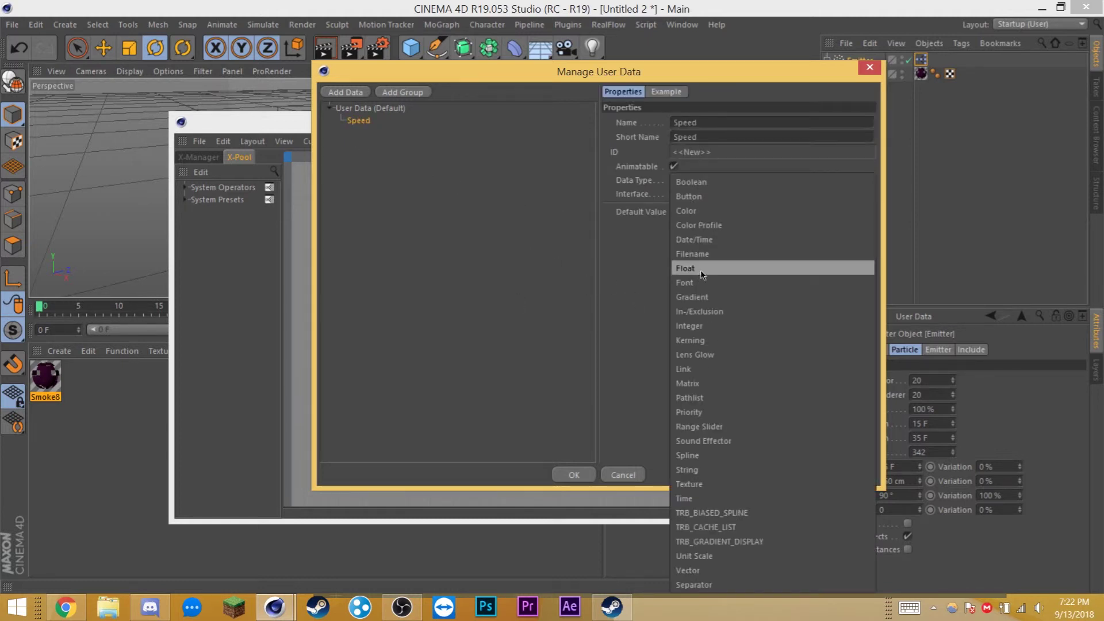
{"action": "left_click", "coordinate": [700, 268]}
{"action": "left_click", "coordinate": [673, 193]}
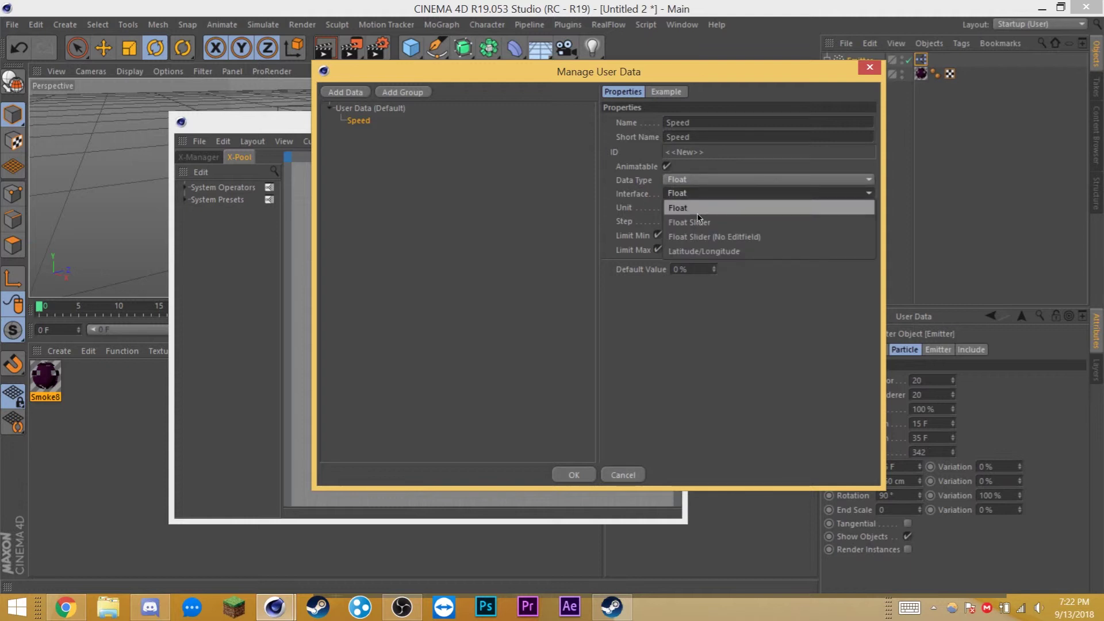
{"action": "left_click", "coordinate": [701, 217]}
{"action": "left_click", "coordinate": [694, 208]}
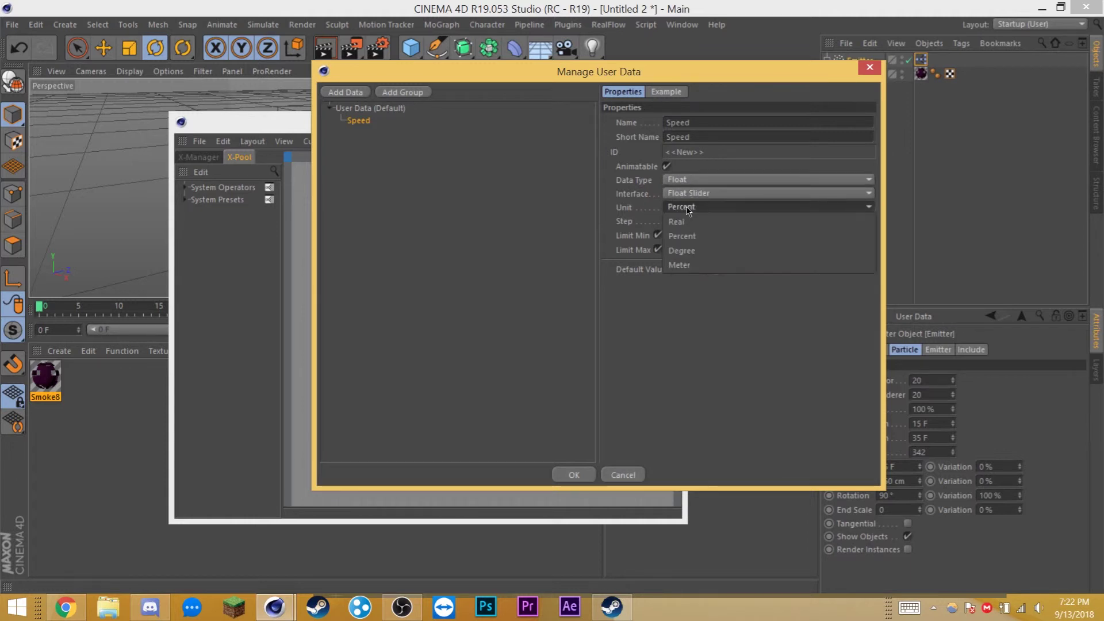
{"action": "left_click", "coordinate": [709, 220]}
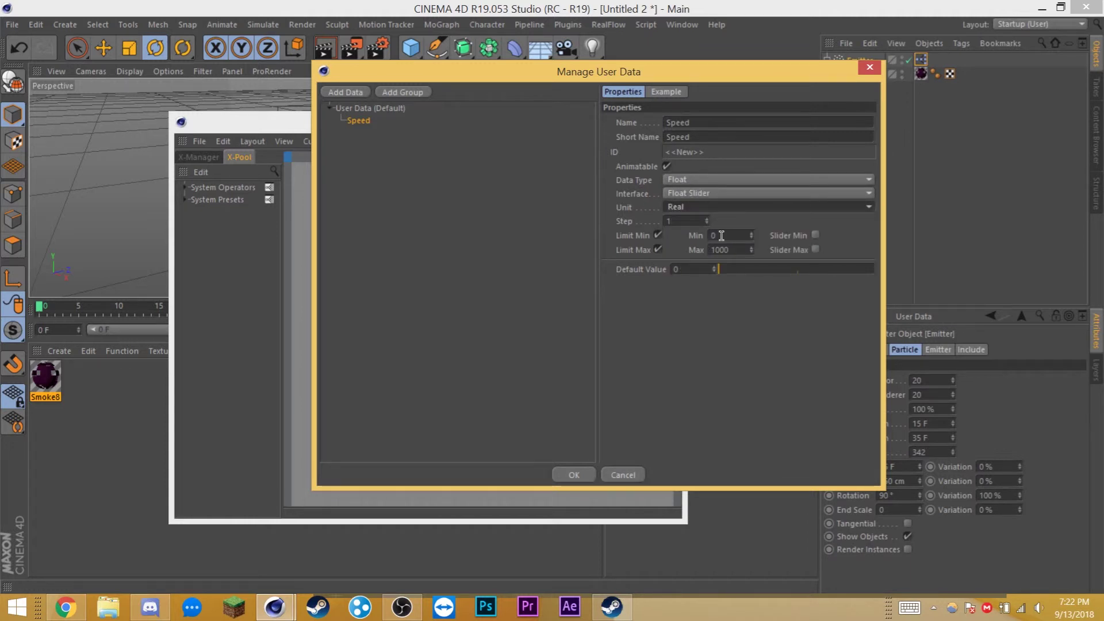
Step: Limit the Speed user data to a minimum of 1 and a maximum of 5, and accept the user data settings
{"action": "left_click", "coordinate": [722, 236]}
{"action": "type", "text": "1"}
{"action": "key", "text": "BackSpace"}
{"action": "key", "text": "BackSpace"}
{"action": "key", "text": "BackSpace"}
{"action": "key", "text": "BackSpace"}
{"action": "type", "text": "5"}
{"action": "key", "text": "Return"}
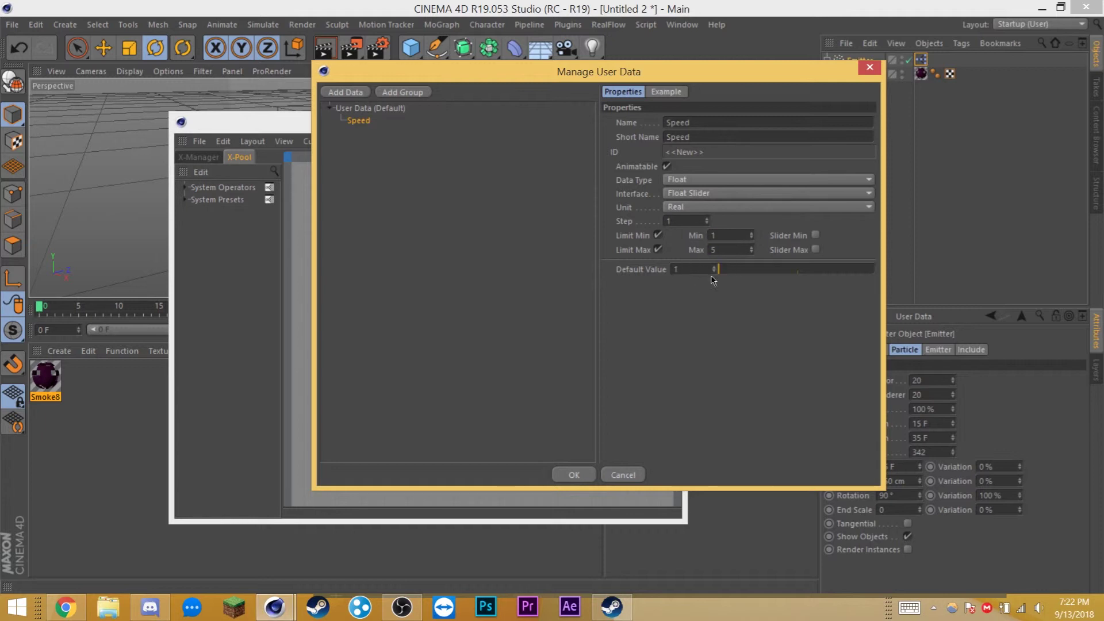
{"action": "left_click", "coordinate": [574, 475]}
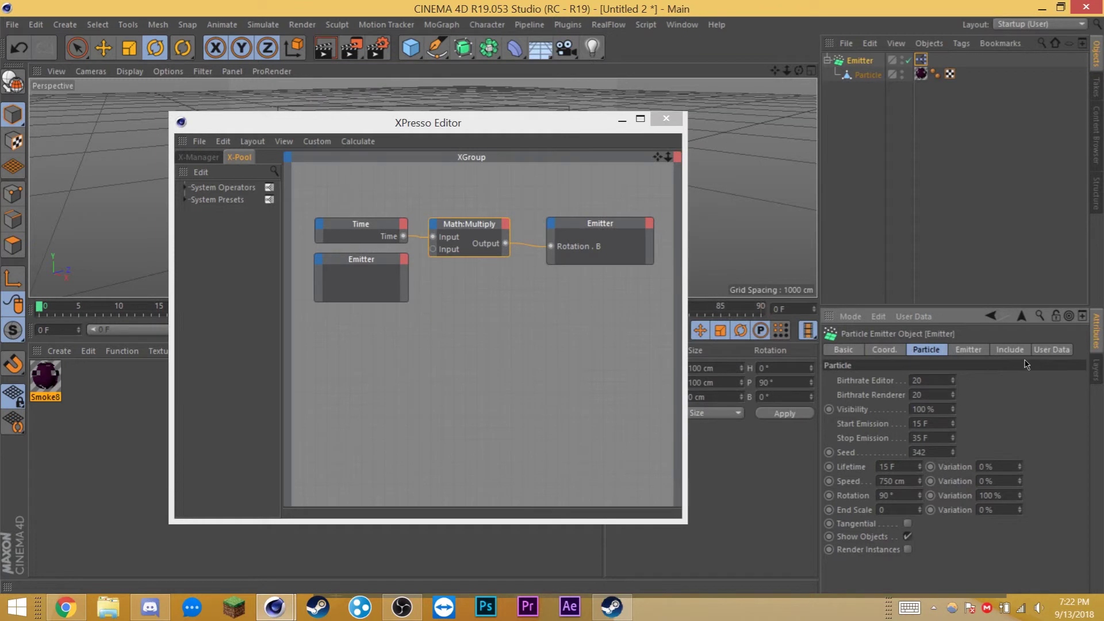
Step: Set the Emitter's Speed user data value to 4
{"action": "left_click", "coordinate": [1051, 350]}
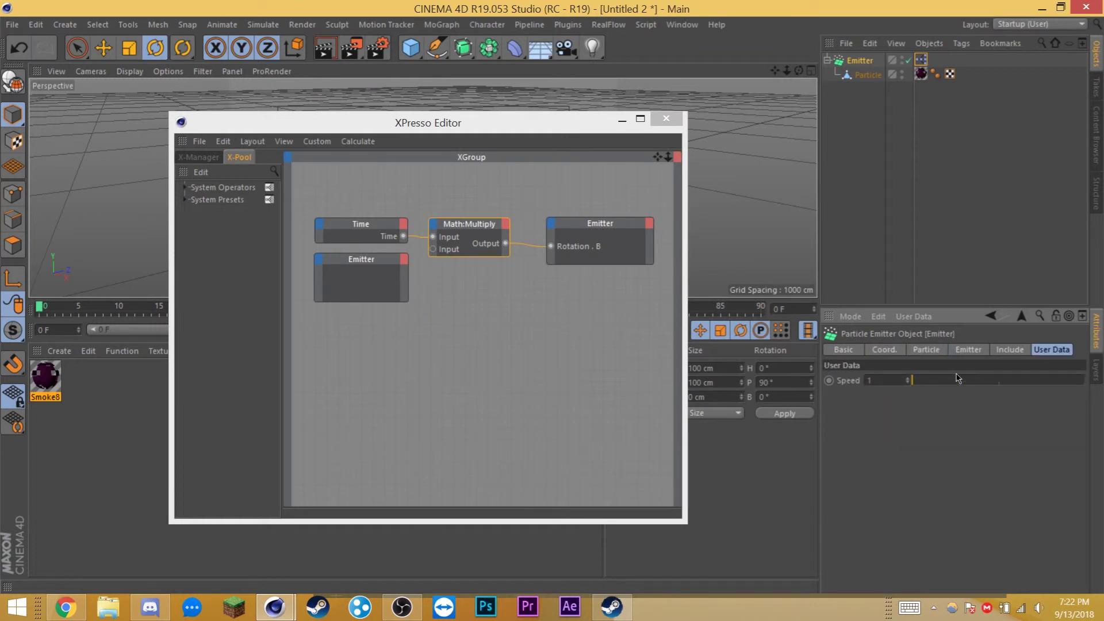
{"action": "double_click", "coordinate": [886, 381]}
{"action": "type", "text": "4"}
{"action": "key", "text": "Return"}
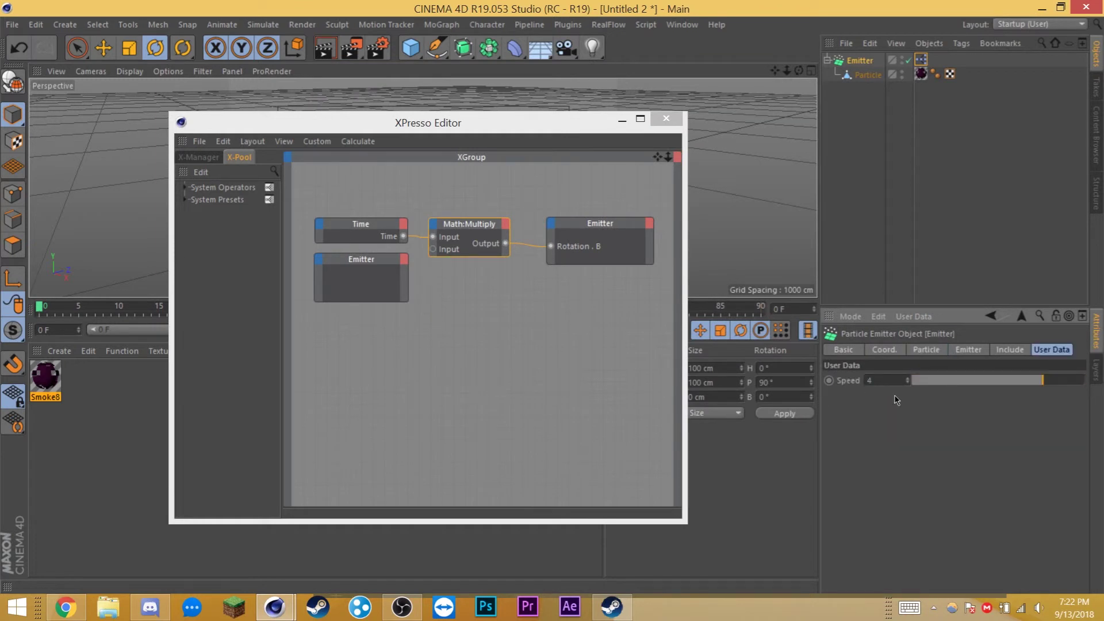
Step: Add a Speed output port to the Emitter node below Time and connect it to the Multiply node's second input
{"action": "left_click", "coordinate": [380, 264]}
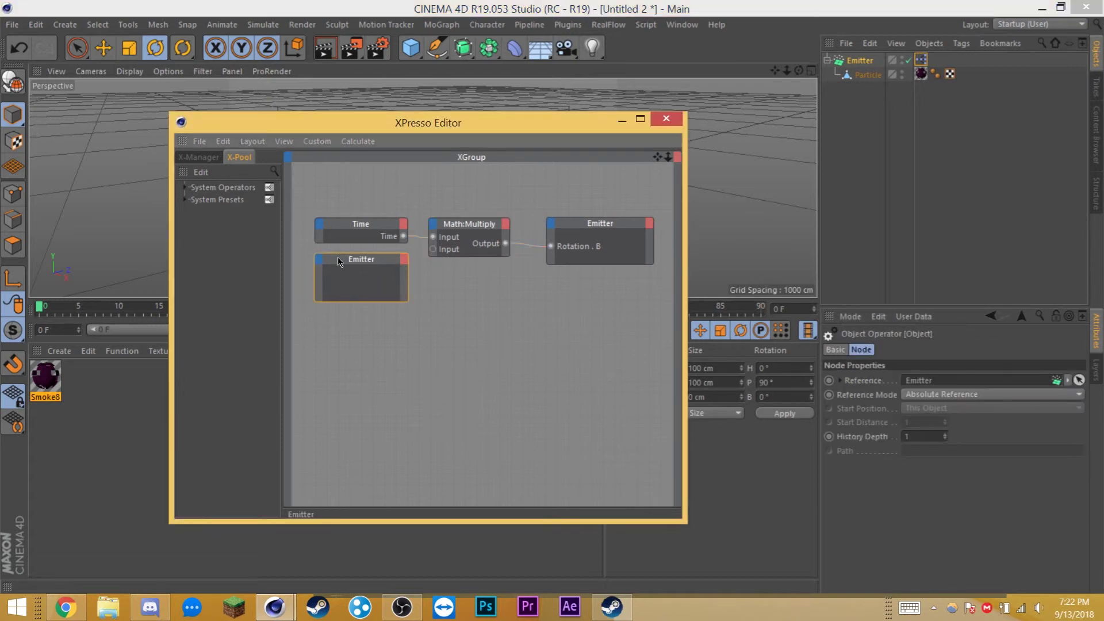
{"action": "left_click", "coordinate": [404, 259]}
{"action": "mouse_move", "coordinate": [448, 497]}
{"action": "left_click", "coordinate": [521, 496]}
{"action": "left_click_drag", "start_coordinate": [405, 283], "coordinate": [426, 253]}
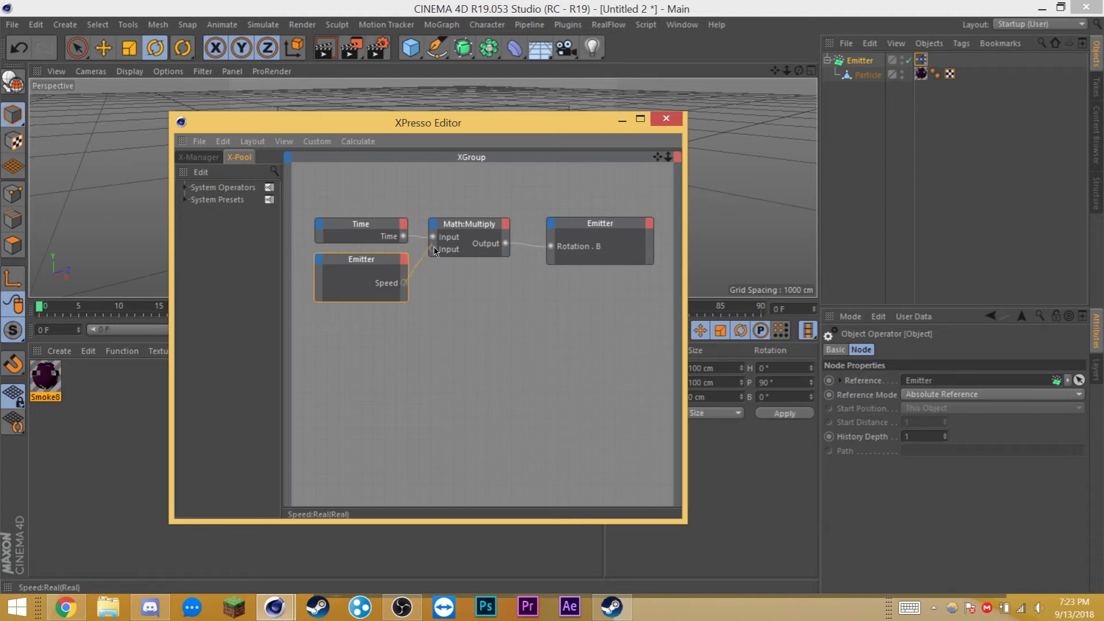
{"action": "left_click_drag", "start_coordinate": [435, 252], "coordinate": [433, 249]}
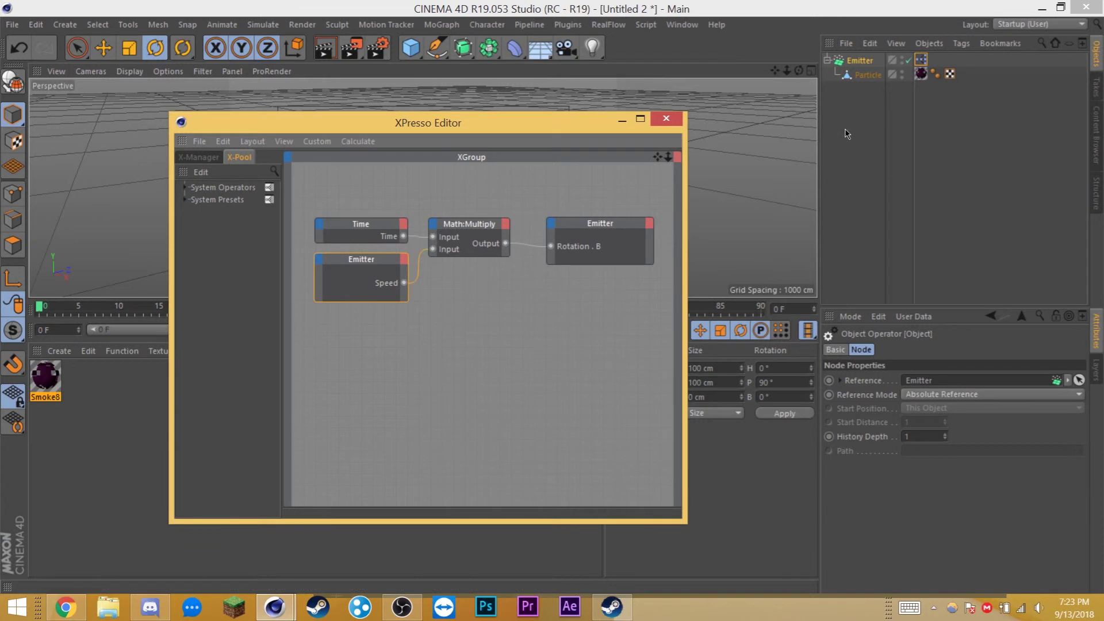
Step: Adjust the Emitter's Speed slider to 4 and play the animation with the XPresso Editor closed
{"action": "left_click", "coordinate": [860, 59]}
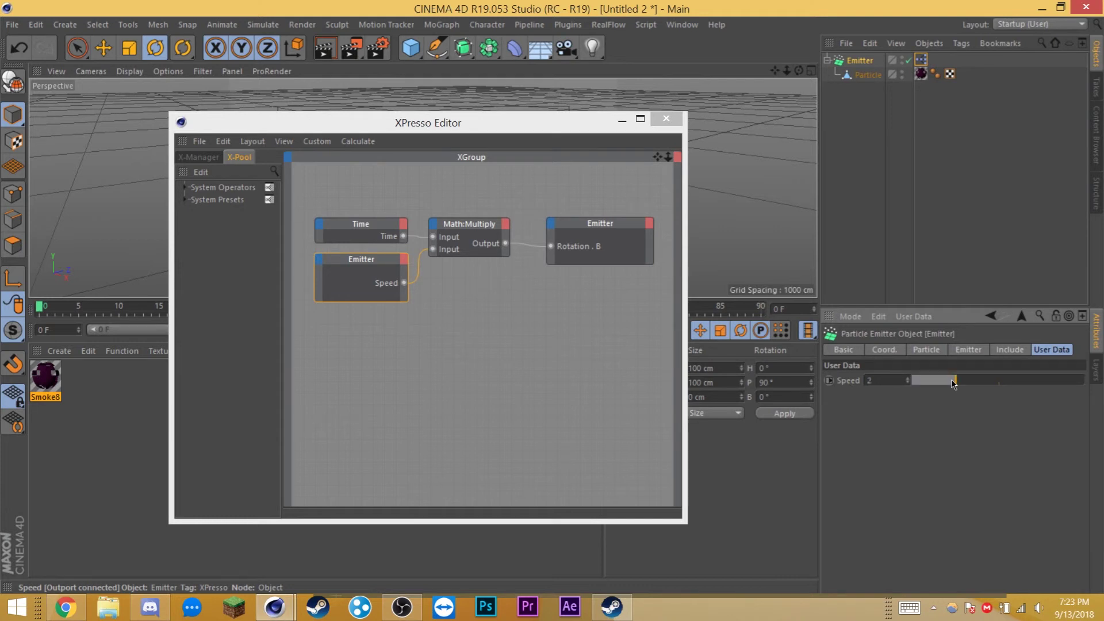
{"action": "left_click_drag", "start_coordinate": [1004, 385], "coordinate": [1042, 381]}
{"action": "left_click", "coordinate": [659, 121]}
{"action": "left_click", "coordinate": [534, 331]}
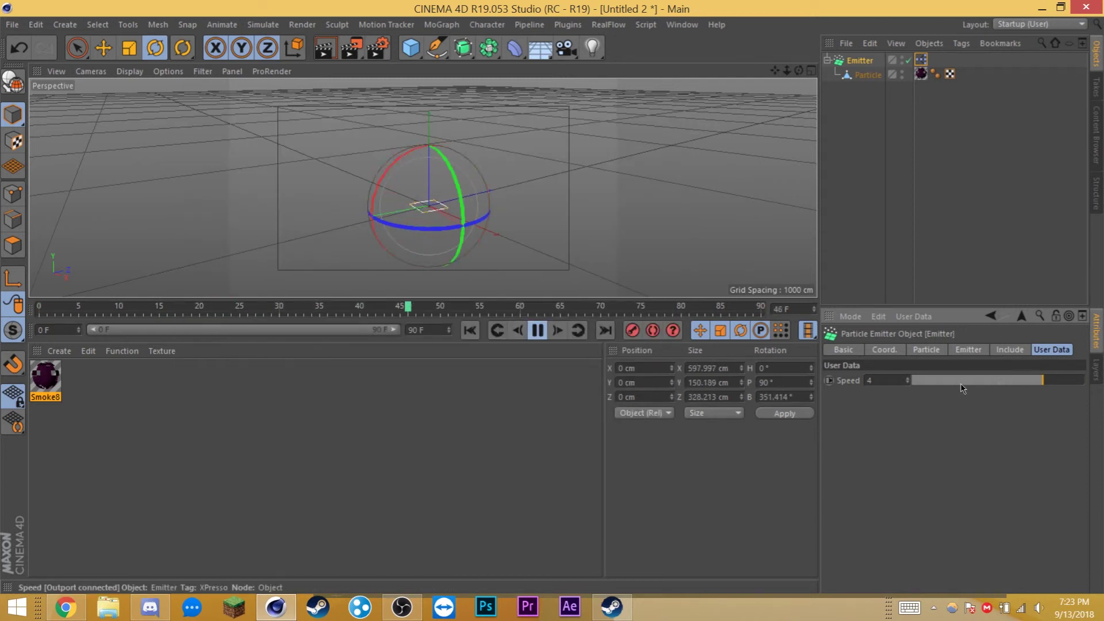